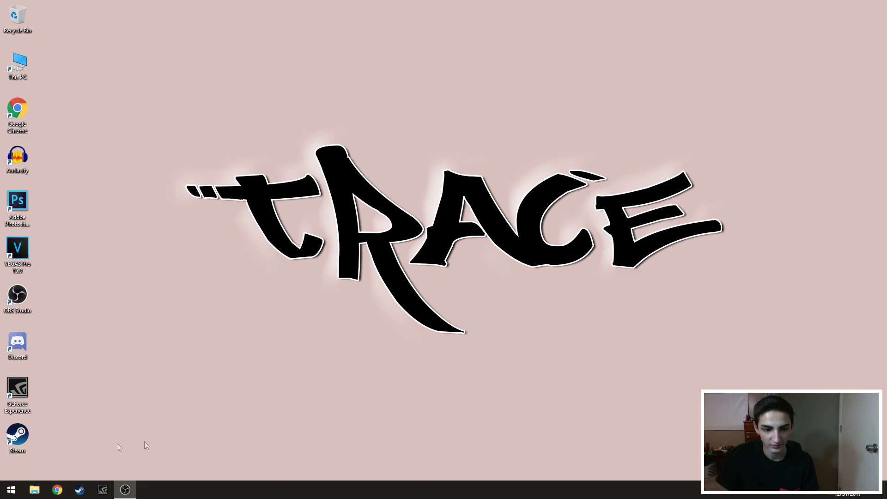
Open a File Explorer window and reposition it on the desktop
left_click(35, 490)
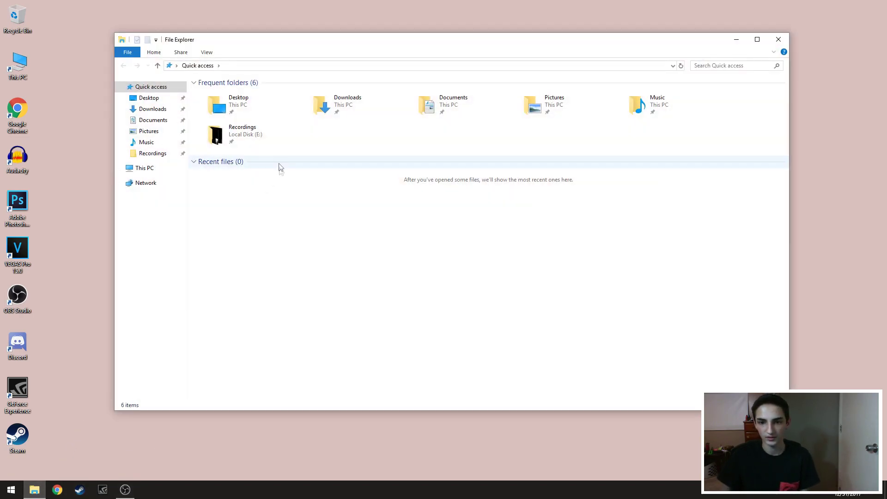
left_click_drag(275, 40, 1, 73)
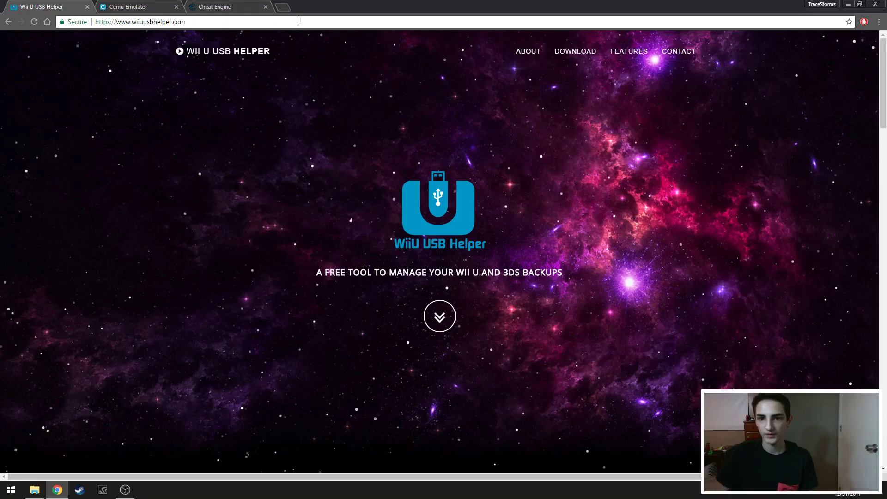
Search Google for "wii u usb helper" in a new browser tab and open the official wiiuusbhelper.com site
left_click(277, 7)
type("wi")
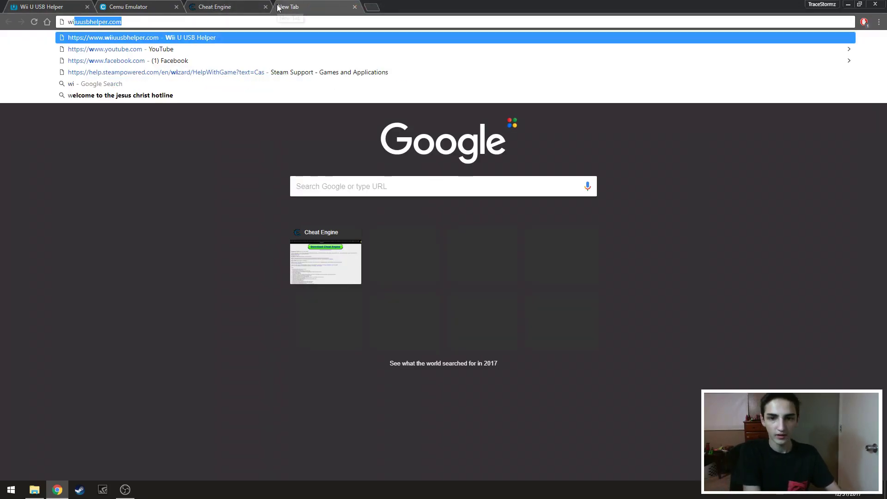
type("i ")
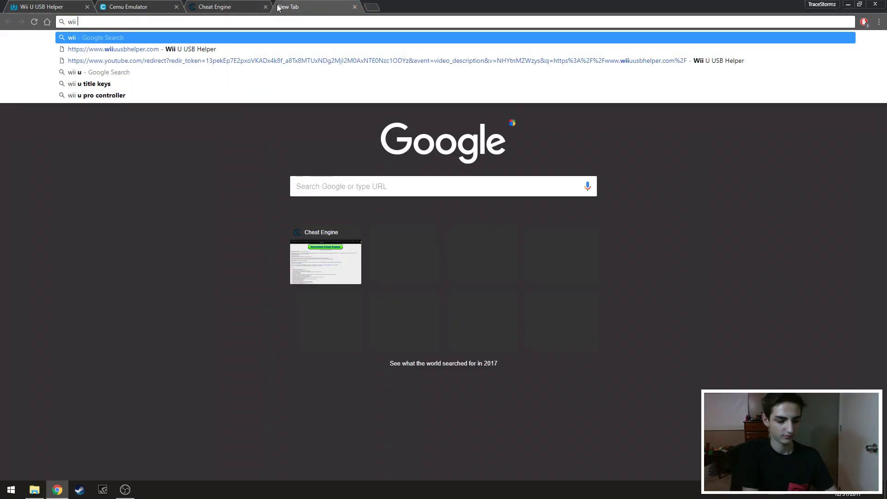
type("u wii")
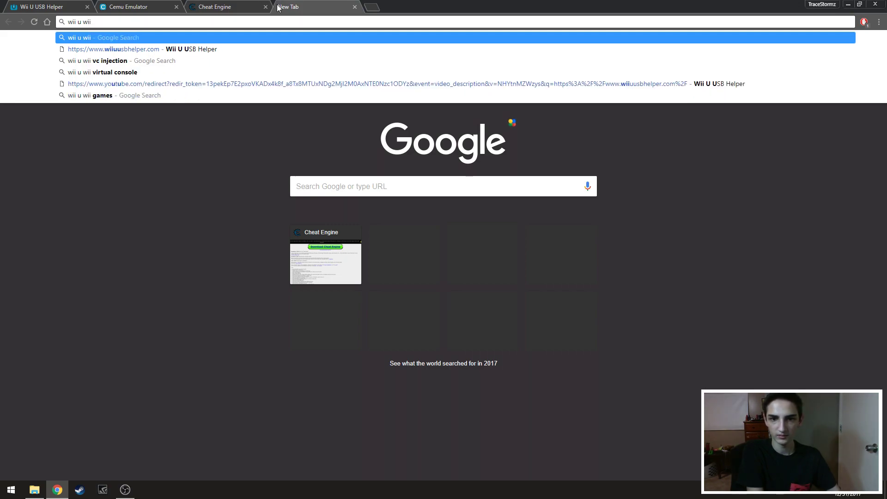
key("BackSpace")
key("BackSpace")
key("BackSpace")
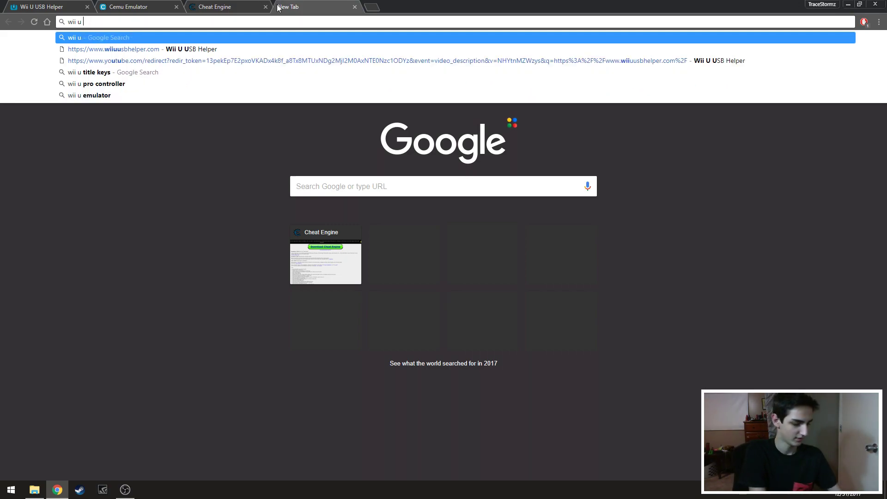
type("usb")
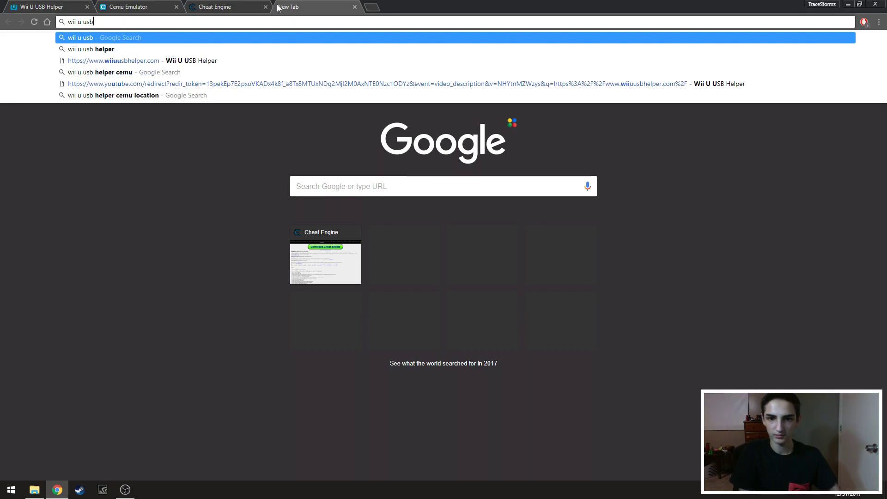
key("Down")
key("Return")
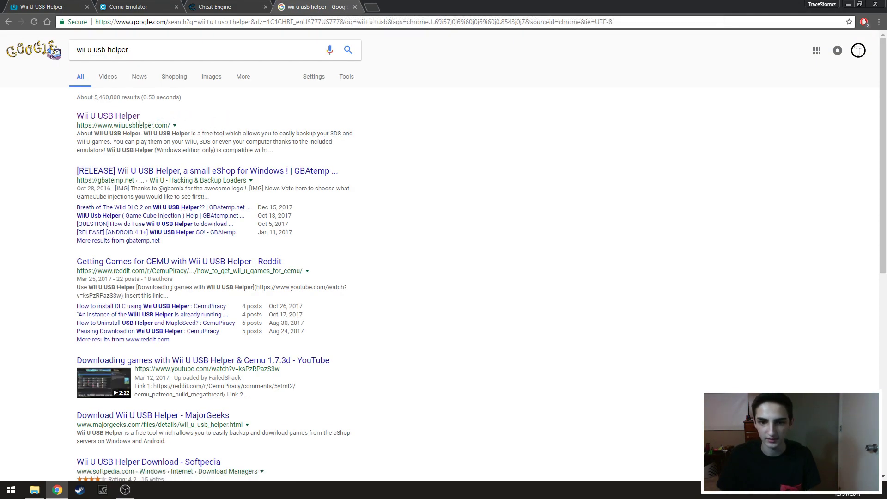
left_click(136, 116)
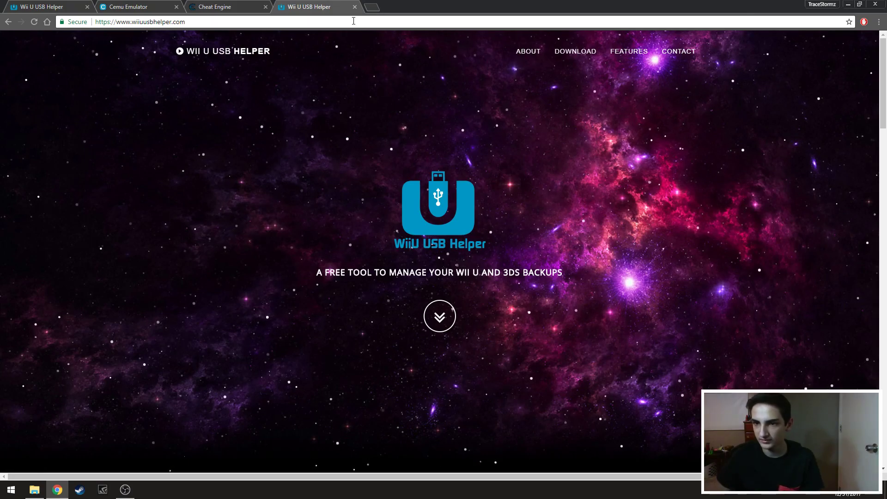
Examine the site's Windows download option and the list of compatible emulators
scroll(466, 231, "down", 3)
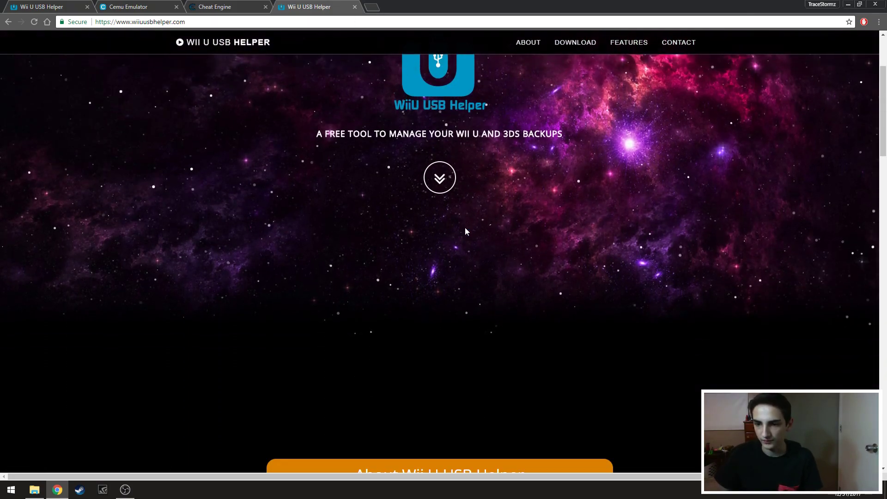
scroll(463, 225, "down", 15)
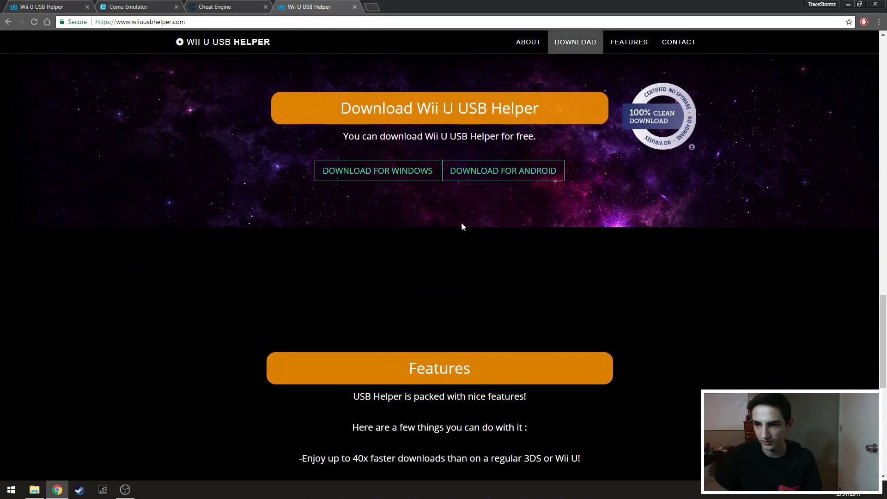
scroll(426, 193, "up", 1)
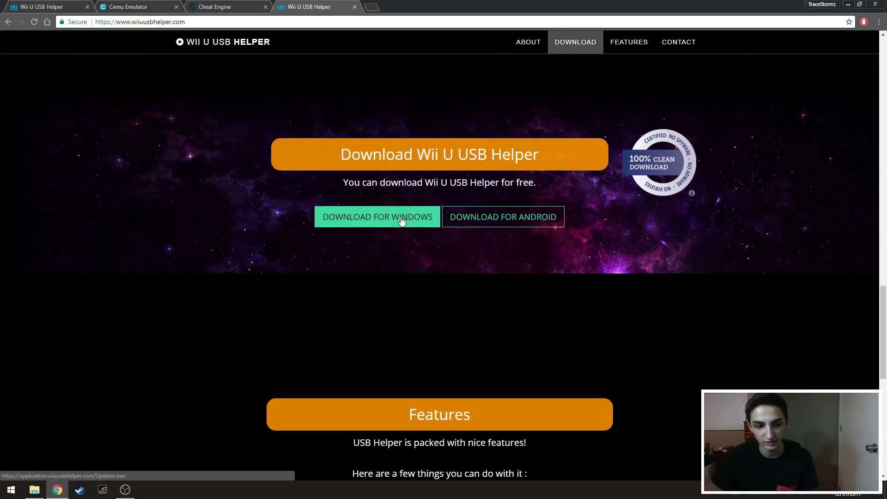
scroll(400, 223, "up", 1)
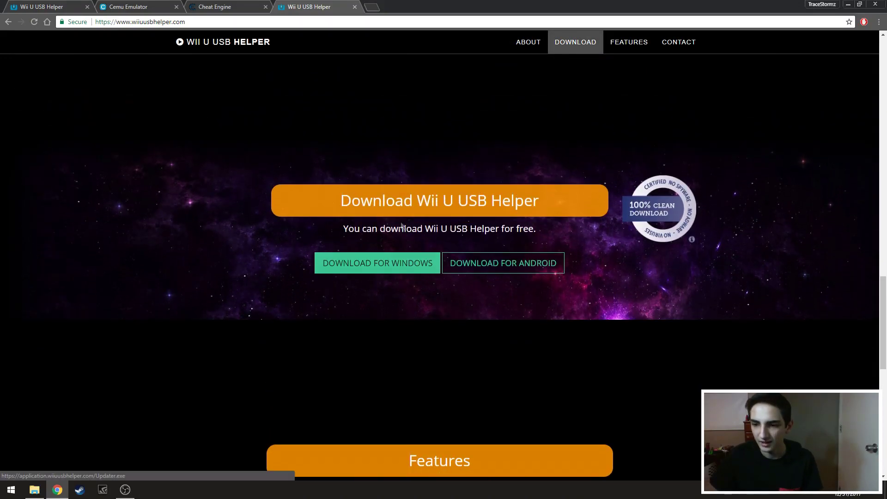
scroll(381, 273, "up", 3)
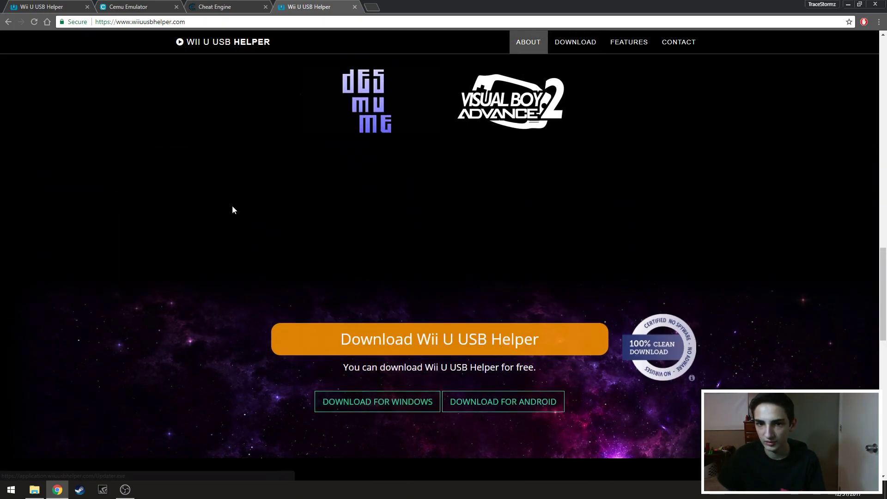
scroll(372, 300, "up", 5)
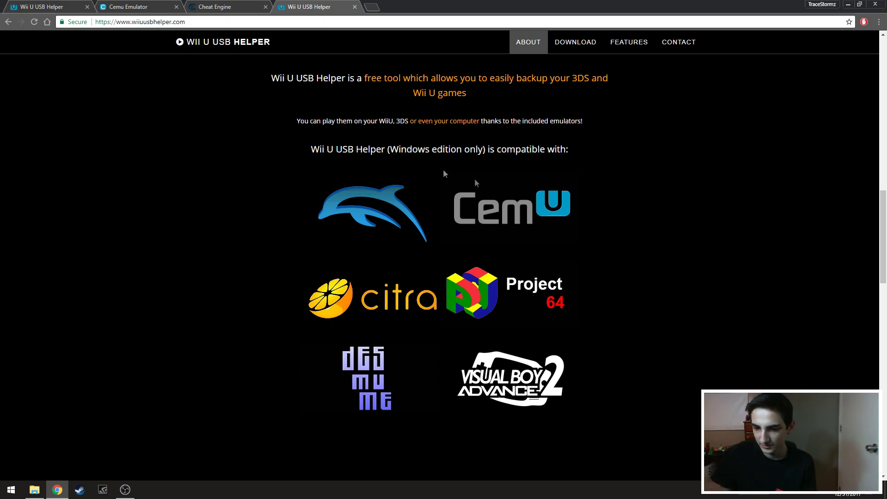
scroll(594, 376, "up", 10)
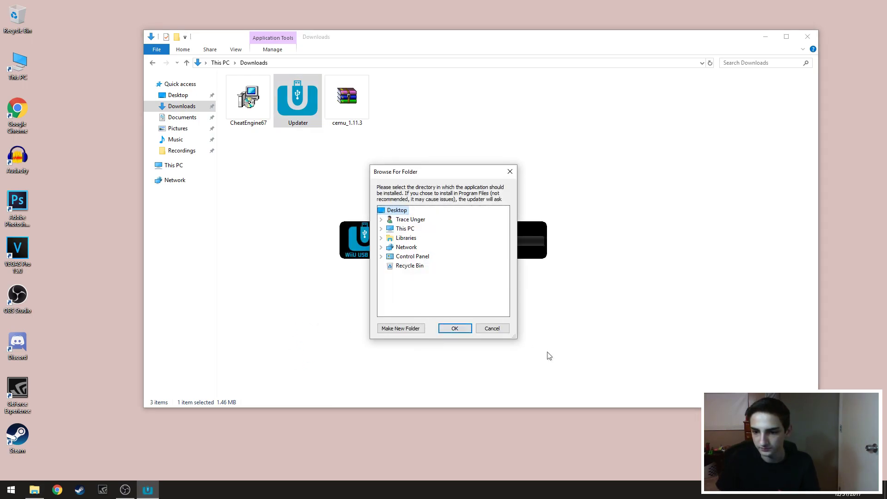
Create a folder named CEMU in the Documents library and choose it as the updater's installation directory
left_click(381, 238)
double_click(404, 259)
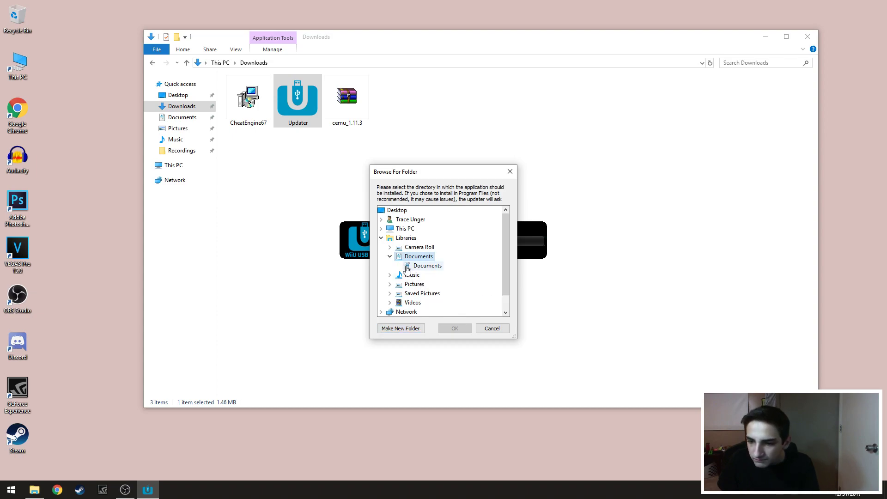
left_click(401, 328)
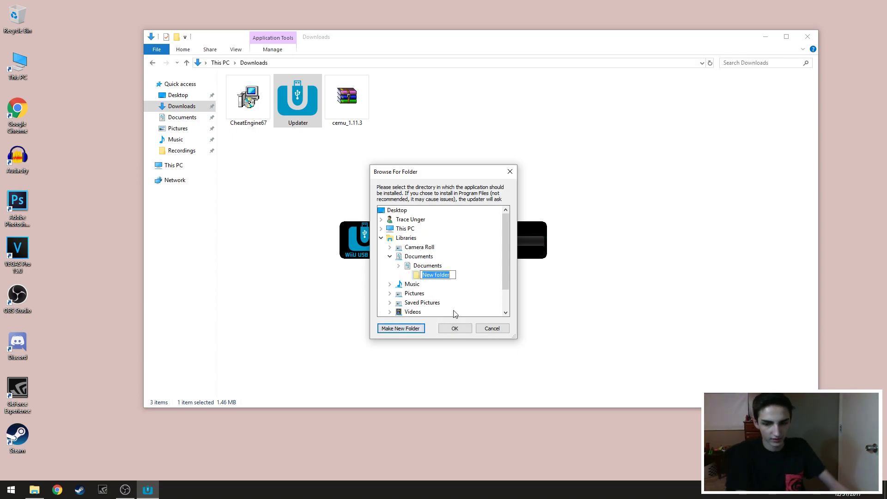
key("BackSpace")
type("C")
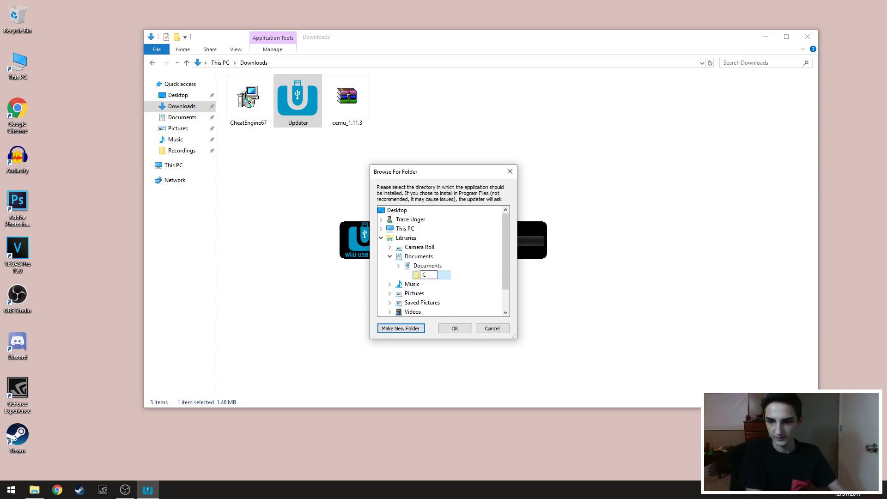
type("EM")
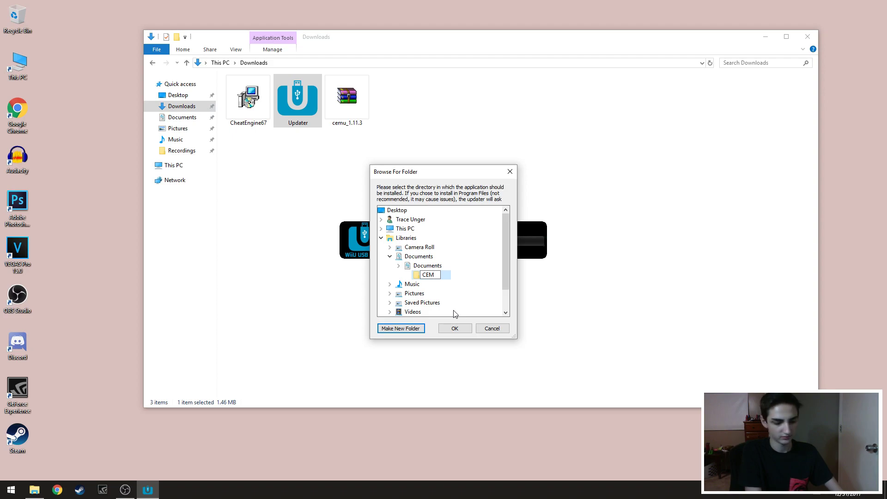
type("U")
key("slash")
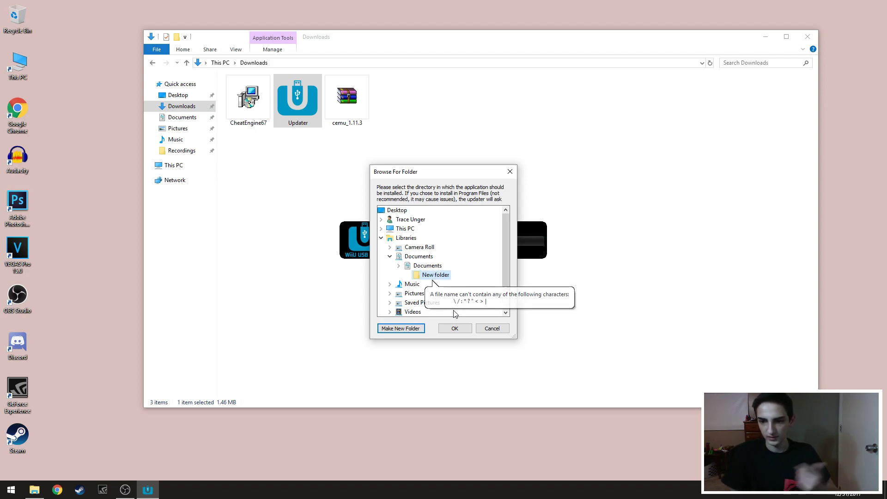
key("Return")
left_click(454, 327)
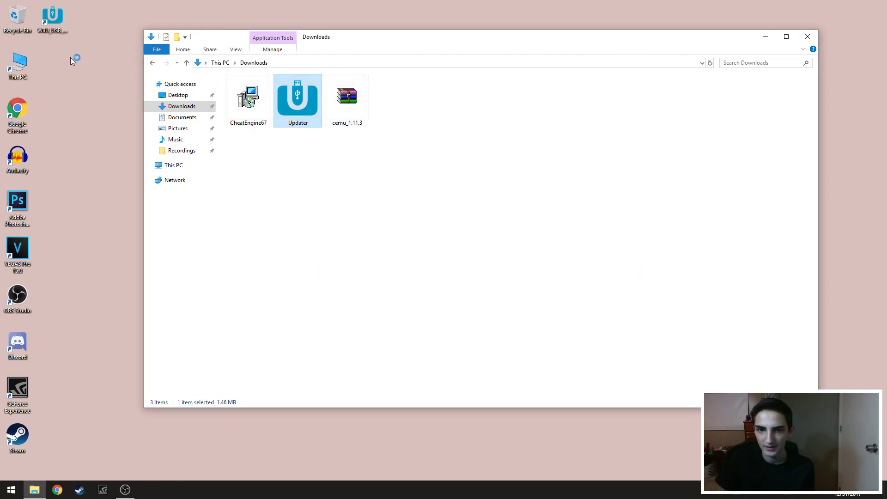
Launch Wii U USB Helper from its desktop shortcut, close the duplicate Welcome window and reposition the remaining one
double_click(56, 26)
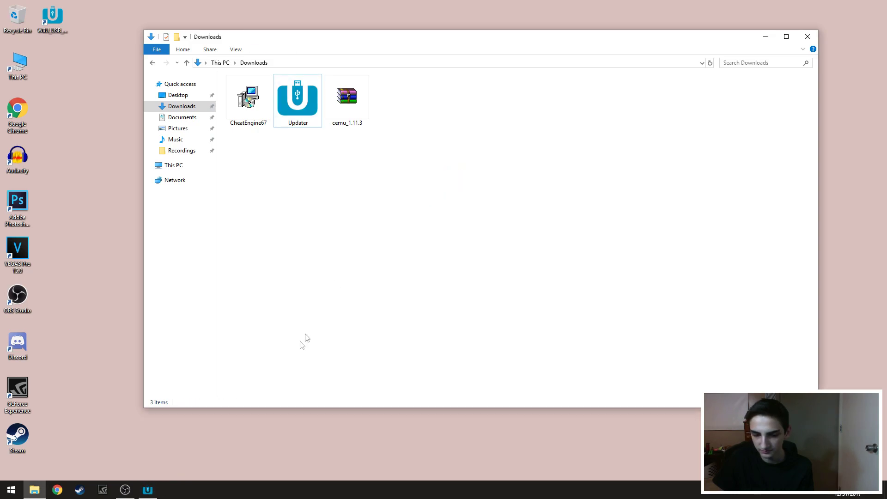
left_click(149, 490)
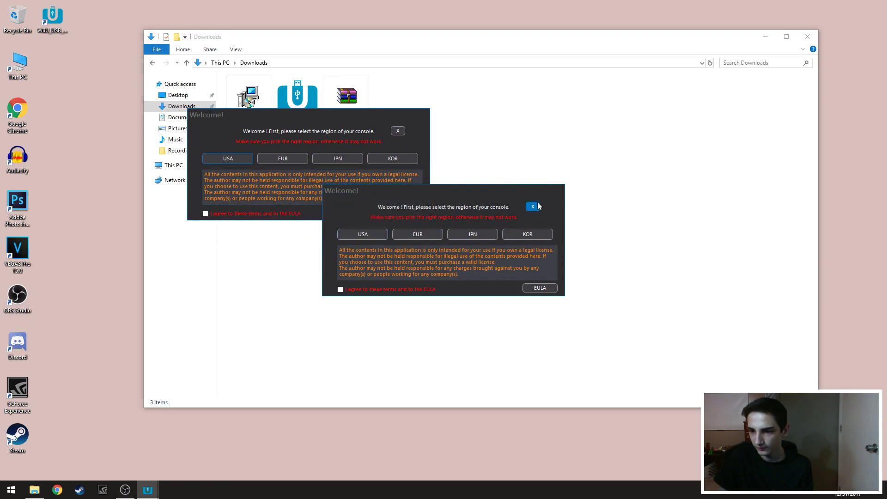
left_click(533, 207)
left_click_drag(348, 116, 504, 161)
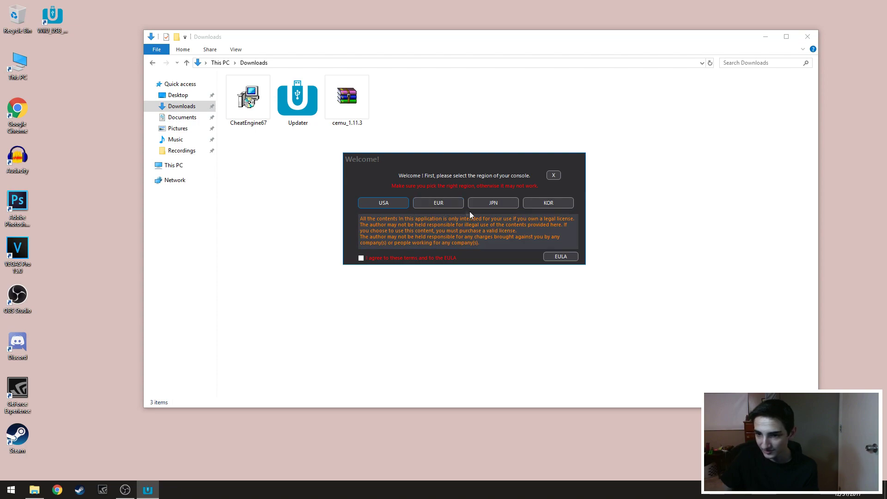
Agree to the terms and EULA, select USA as the console region and dismiss the free-software notice
left_click(361, 258)
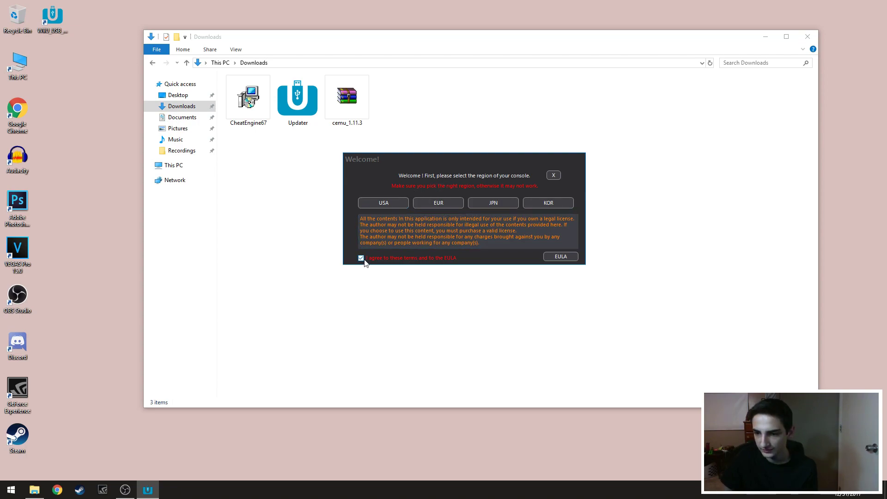
left_click(385, 203)
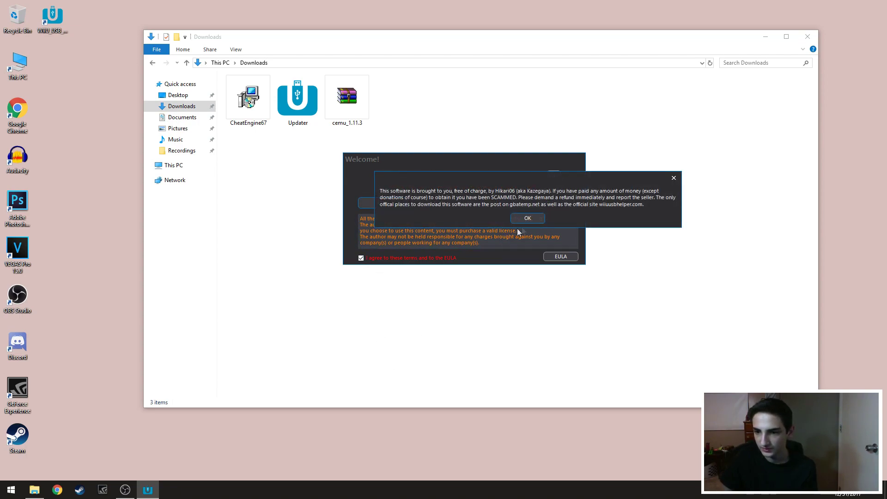
left_click(530, 218)
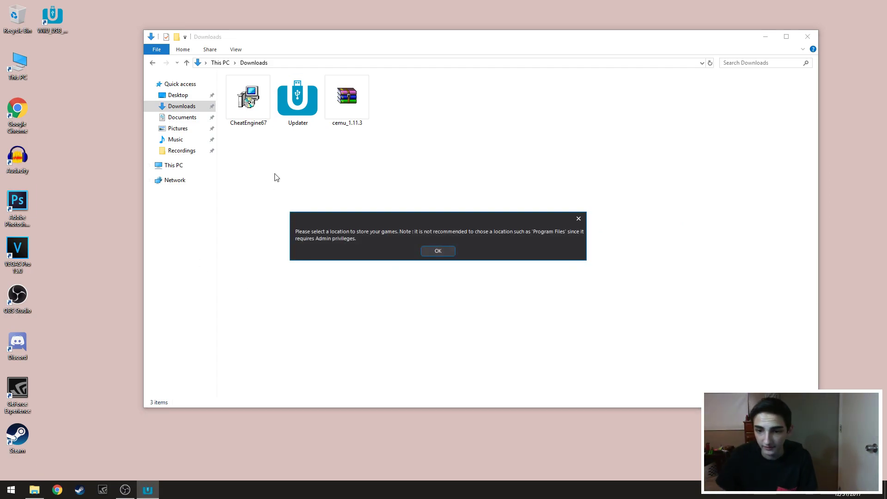
Proceed to the game storage location selection and create a folder named Games inside Documents > CEMU
left_click(438, 251)
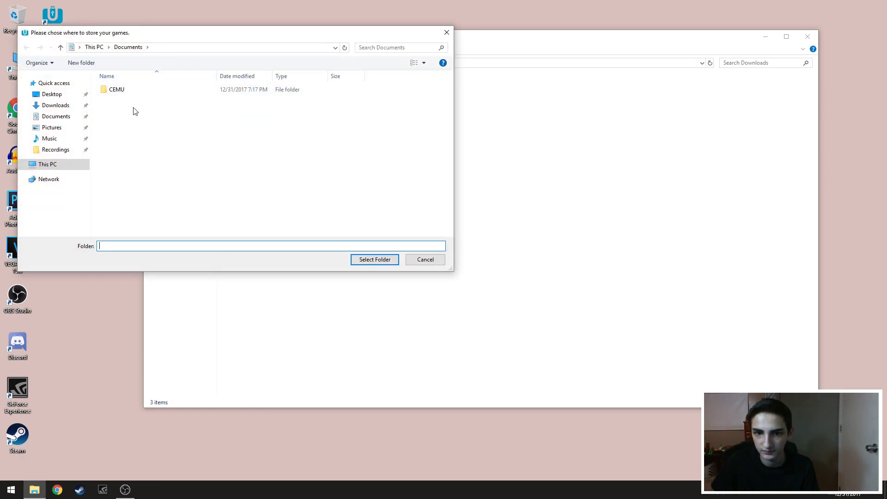
right_click(203, 144)
left_click(119, 91)
double_click(119, 91)
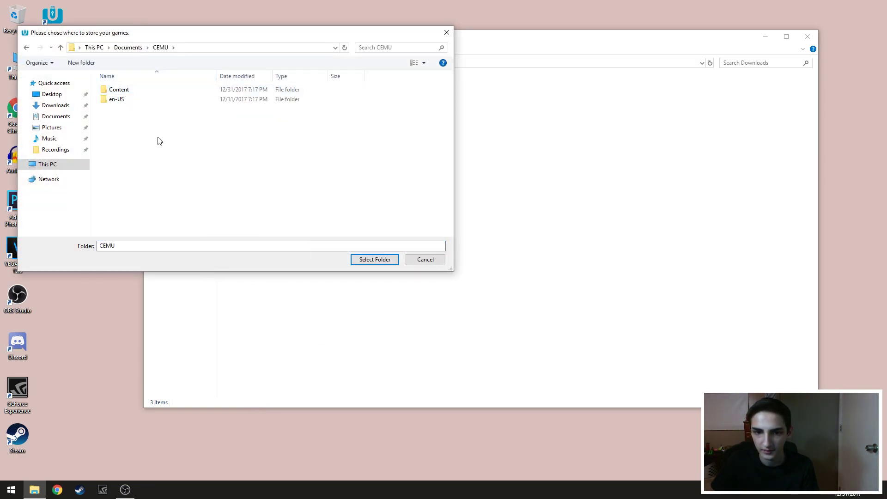
right_click(158, 139)
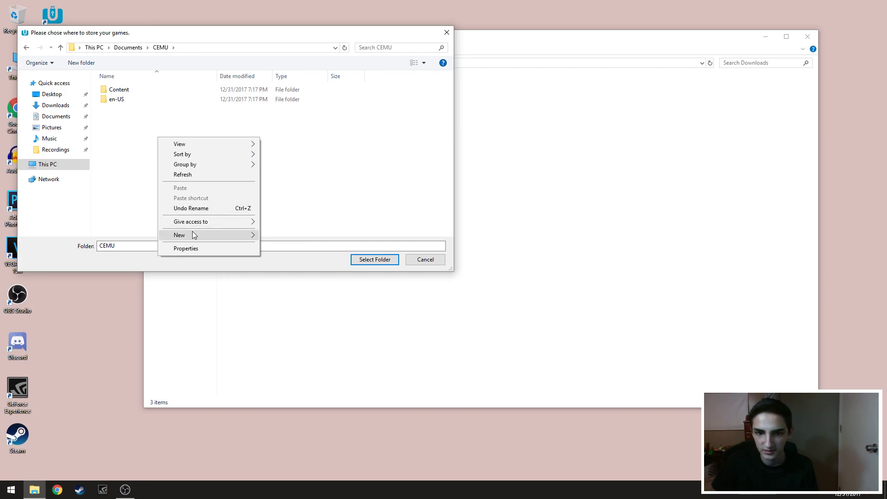
mouse_move(193, 231)
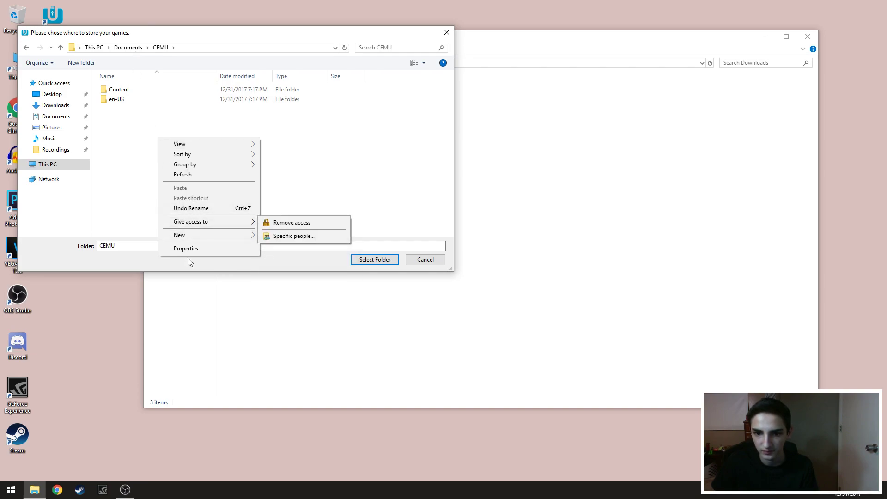
left_click(283, 235)
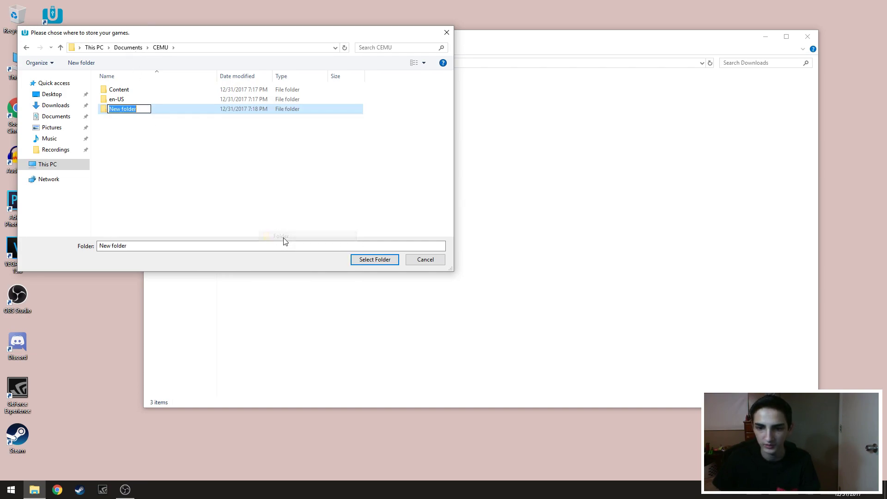
type("Games")
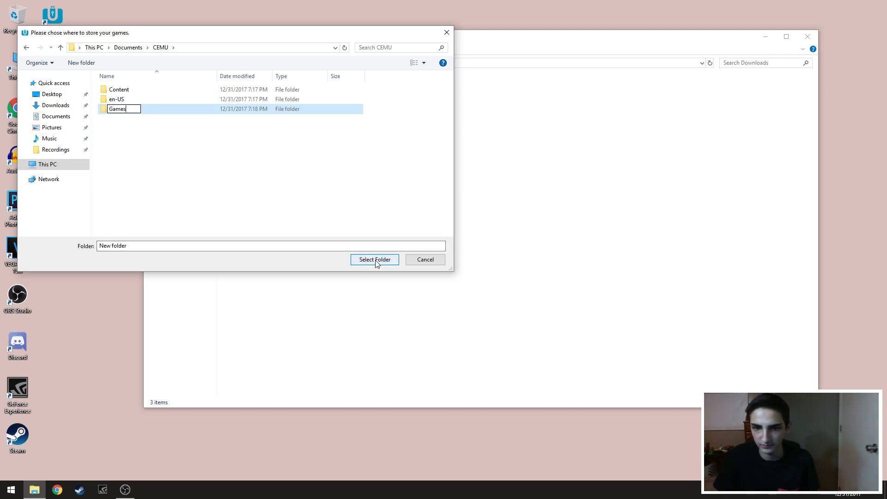
key("Return")
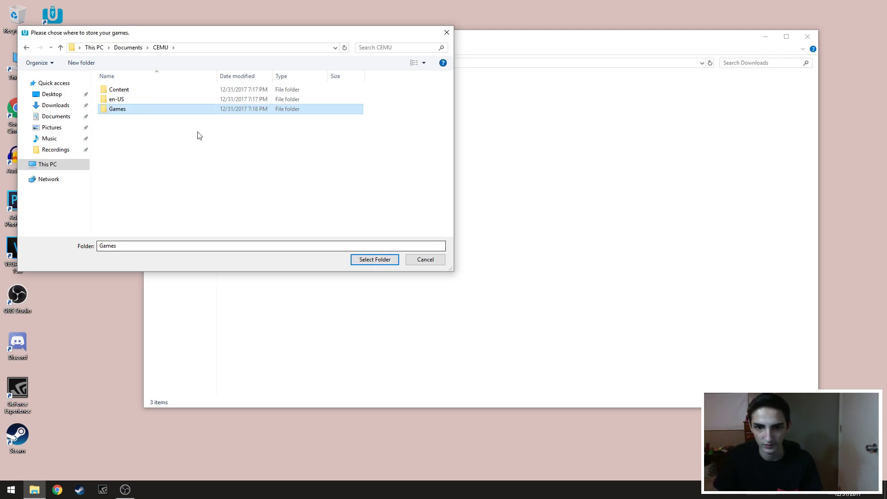
Confirm the Games folder as the game storage location and submit wiiu.titlekeys.gq/ as the WiiU title key site
left_click(352, 260)
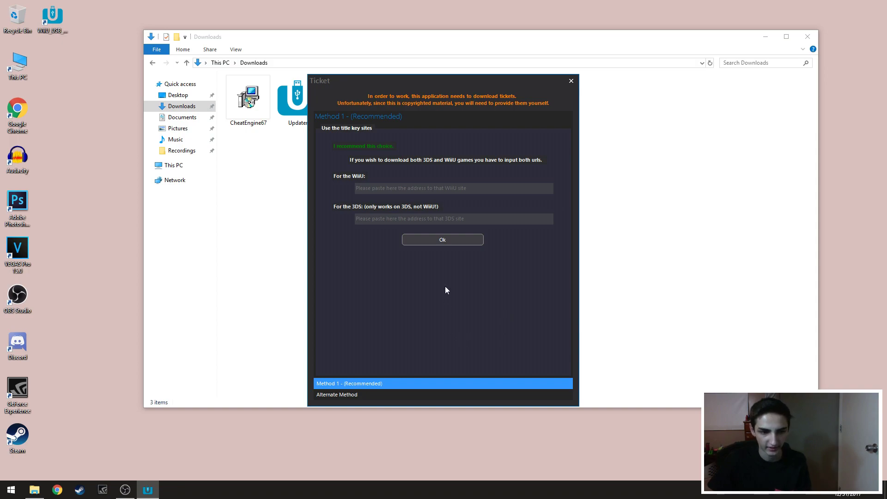
left_click(433, 189)
type("wiiu.titlekeys.gq/")
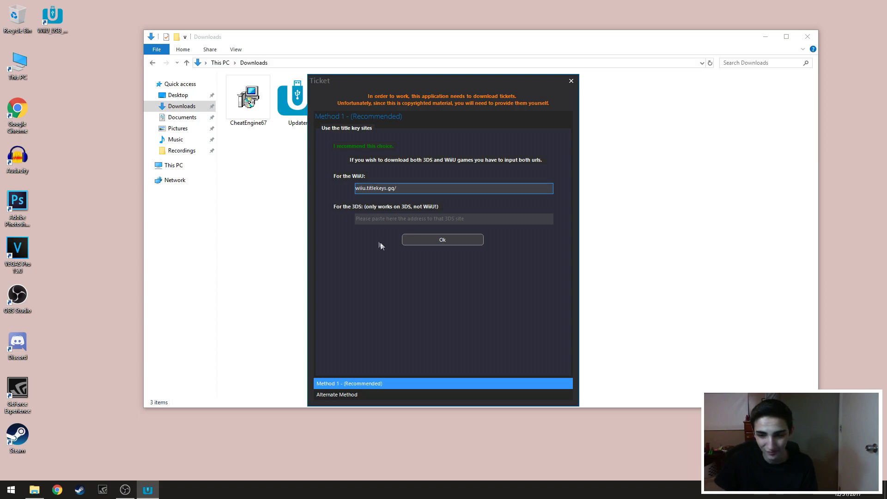
left_click(434, 240)
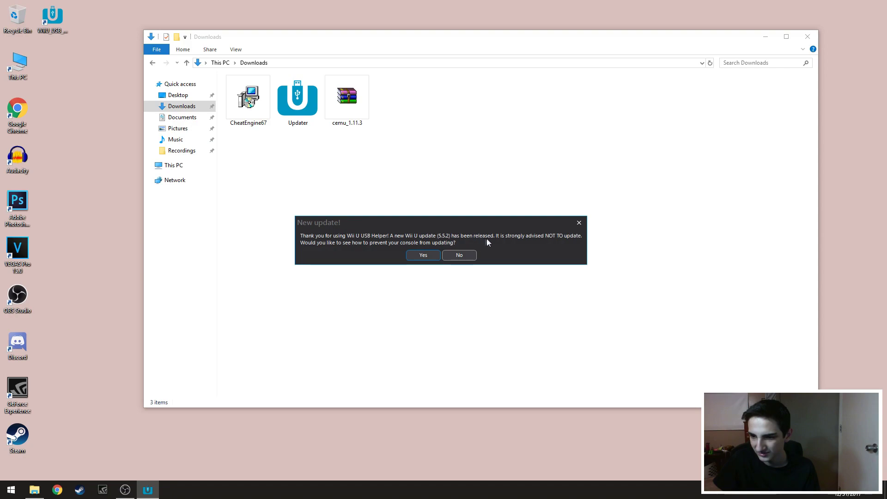
Decline the guide on preventing console updates and enlarge the main window to browse the games not downloaded
left_click(459, 256)
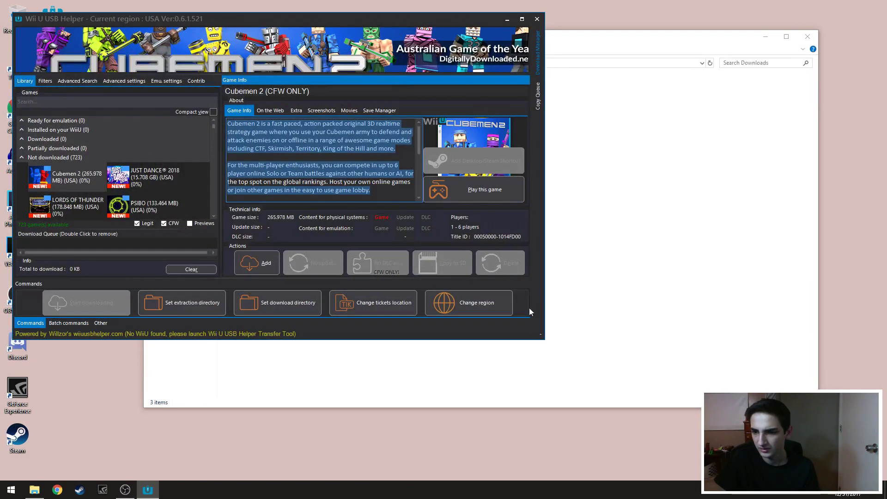
left_click_drag(541, 339, 783, 418)
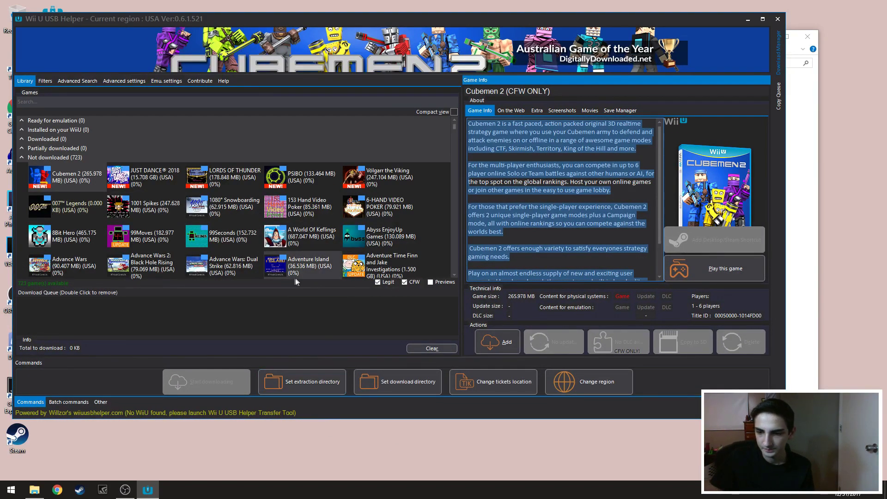
scroll(305, 259, "down", 3)
scroll(326, 247, "down", 10)
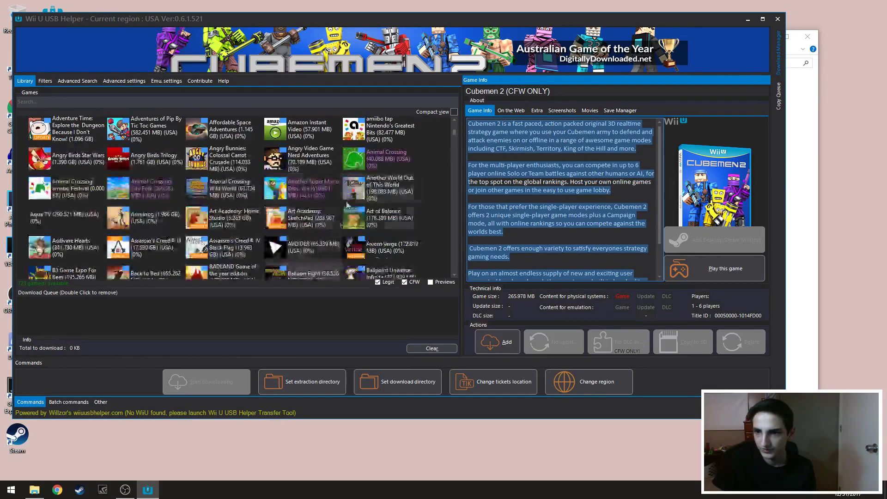
scroll(443, 166, "down", 10)
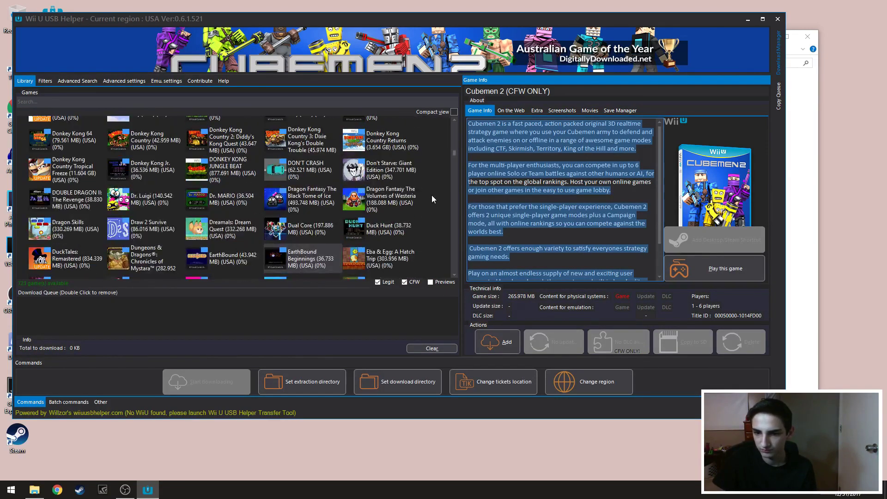
scroll(432, 195, "down", 10)
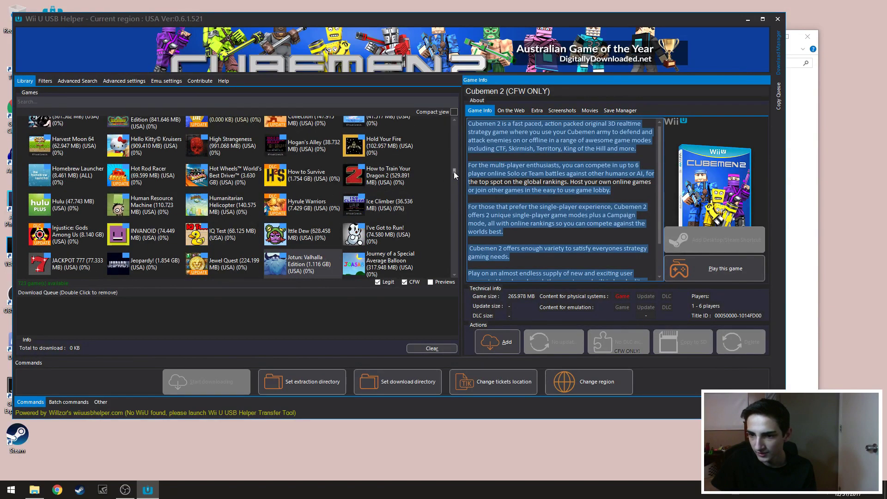
left_click_drag(454, 170, 453, 111)
Search the games library for Breath and view the details of The Legend of Zelda Breath of the Wild
left_click(335, 102)
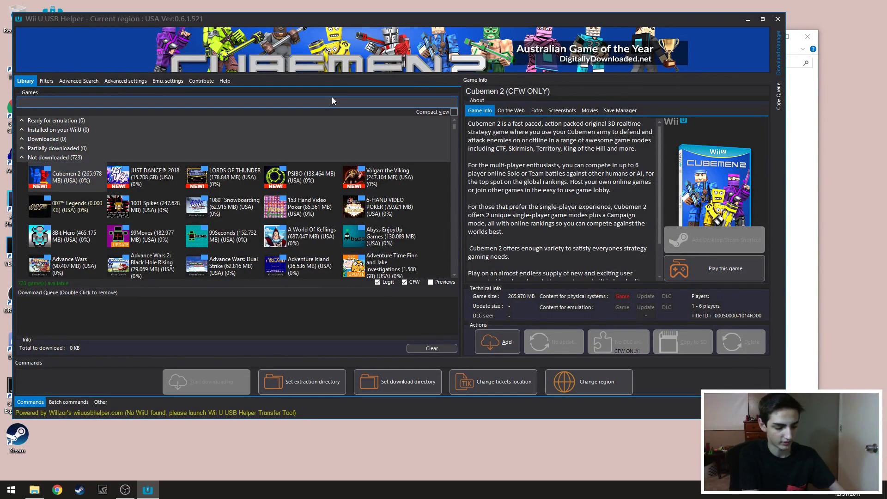
type("Breath")
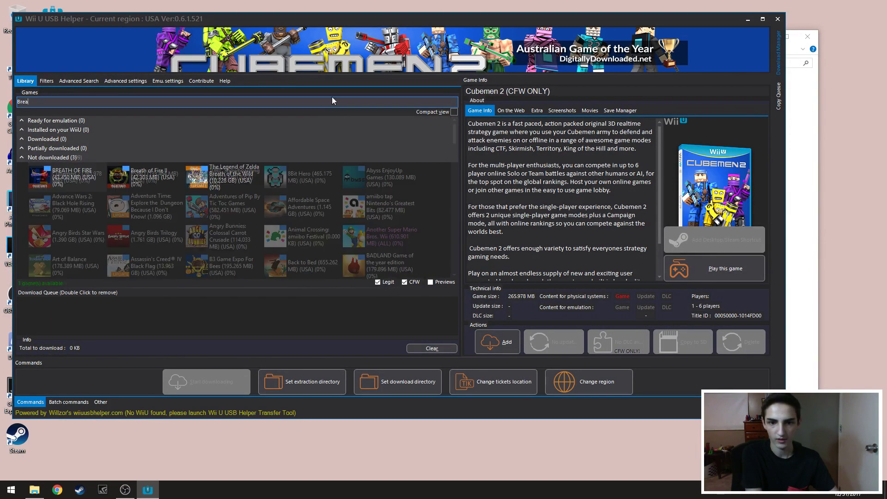
left_click(201, 182)
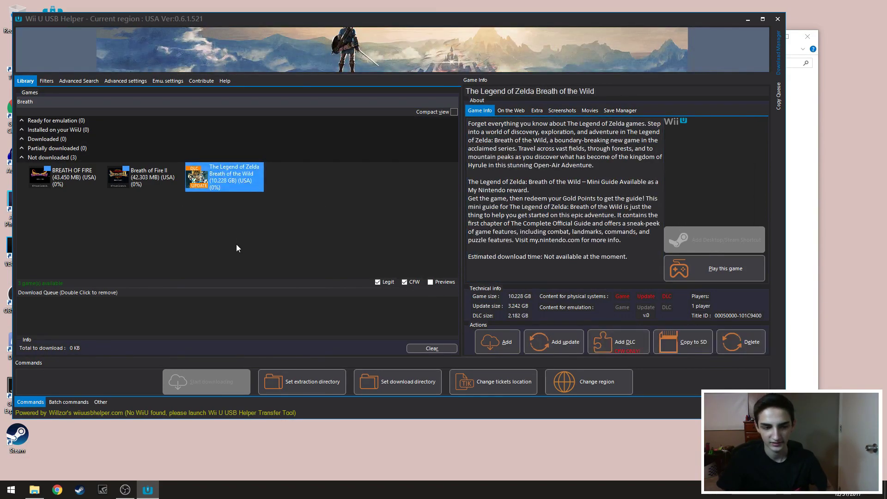
Replace the library search with Mario and select MARIO KART 8 among the games
left_click(133, 99)
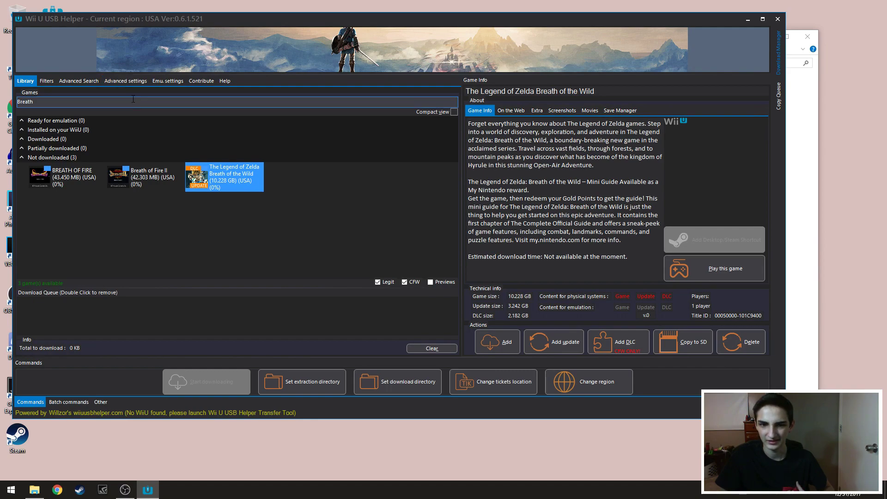
left_click_drag(109, 102, 4, 92)
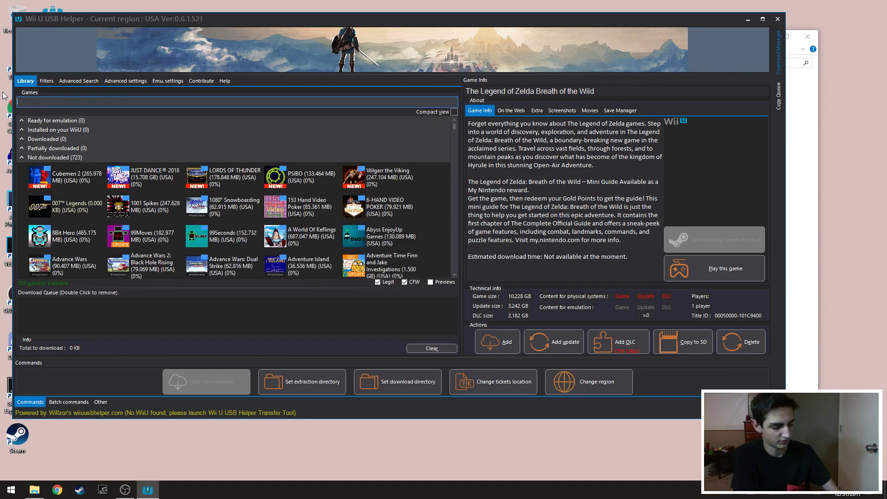
type("Mario")
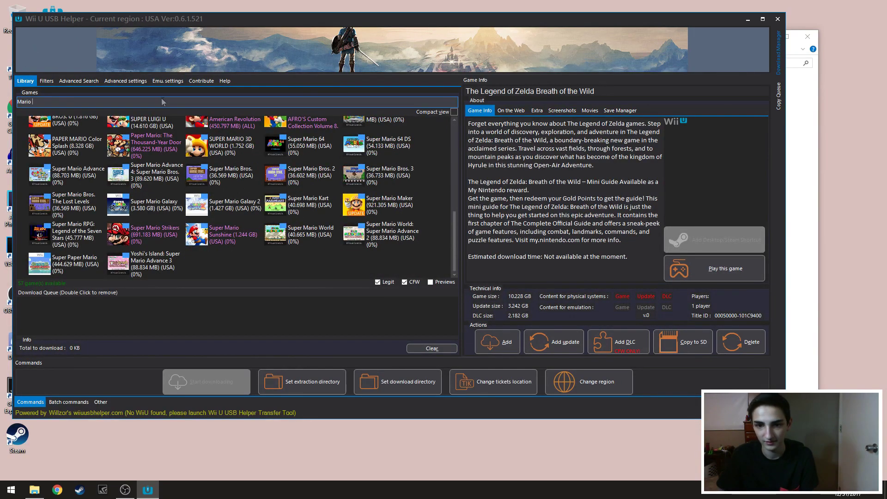
scroll(178, 156, "up", 5)
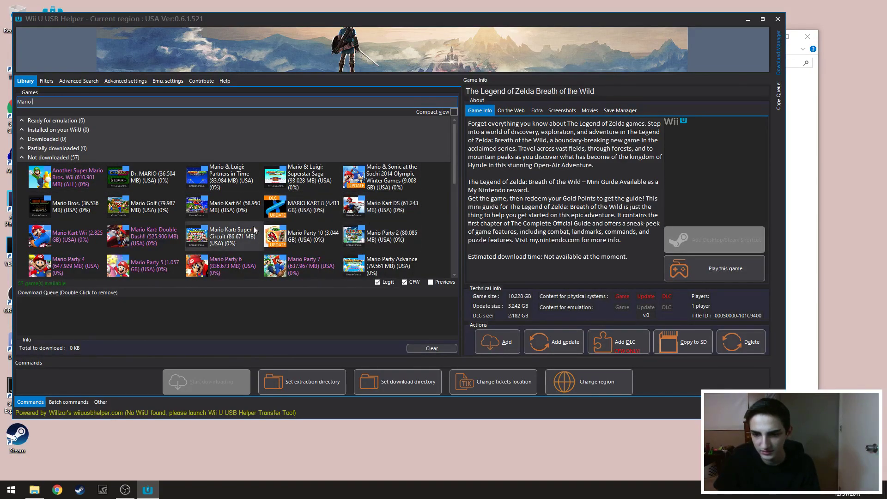
left_click(305, 207)
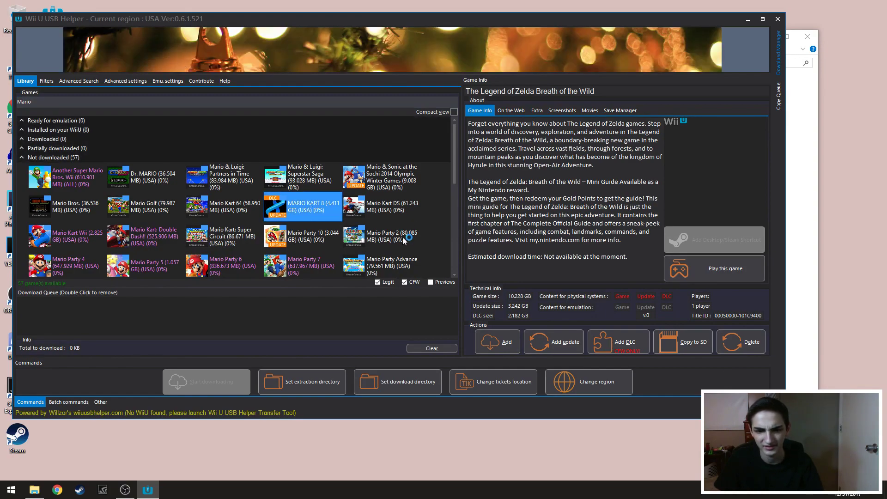
scroll(285, 240, "down", 4)
scroll(285, 243, "up", 3)
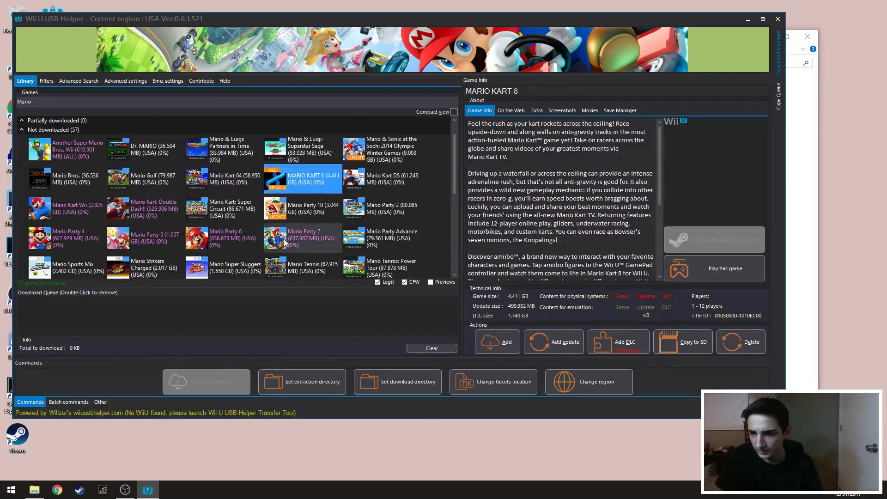
scroll(286, 242, "up", 1)
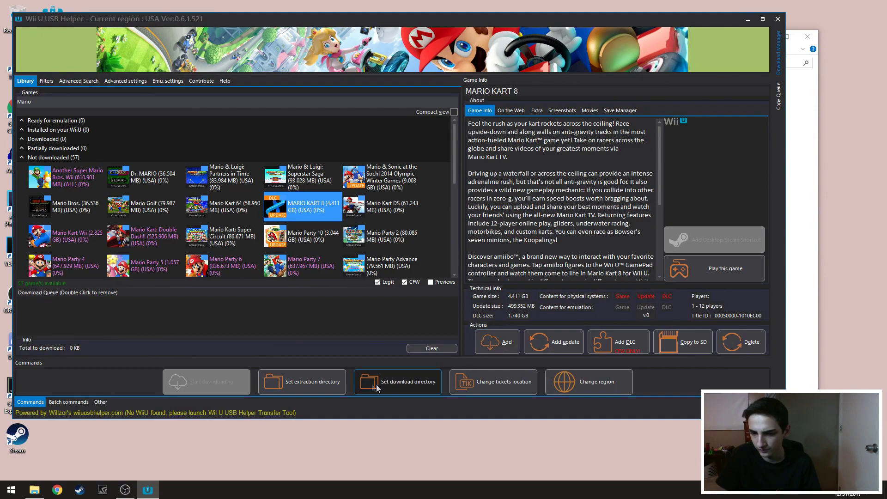
Create a folder named Extraction inside Documents > CEMU and set it as the extraction directory
left_click(305, 381)
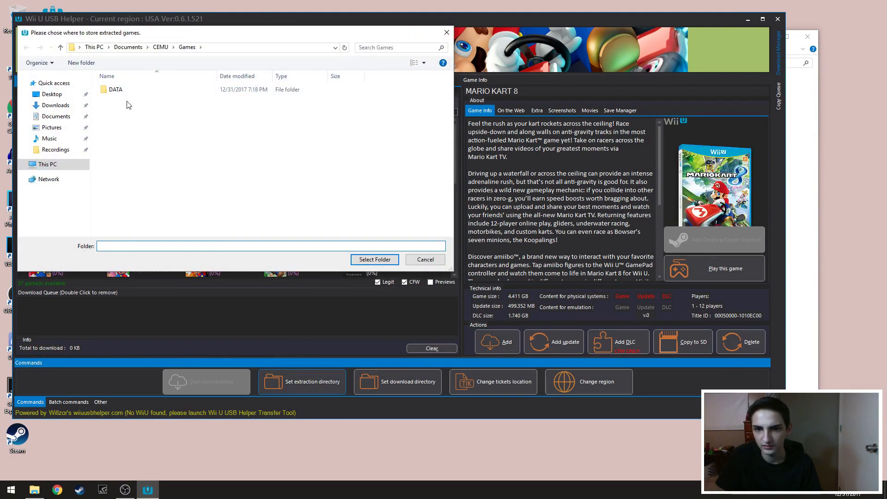
double_click(123, 89)
left_click(169, 49)
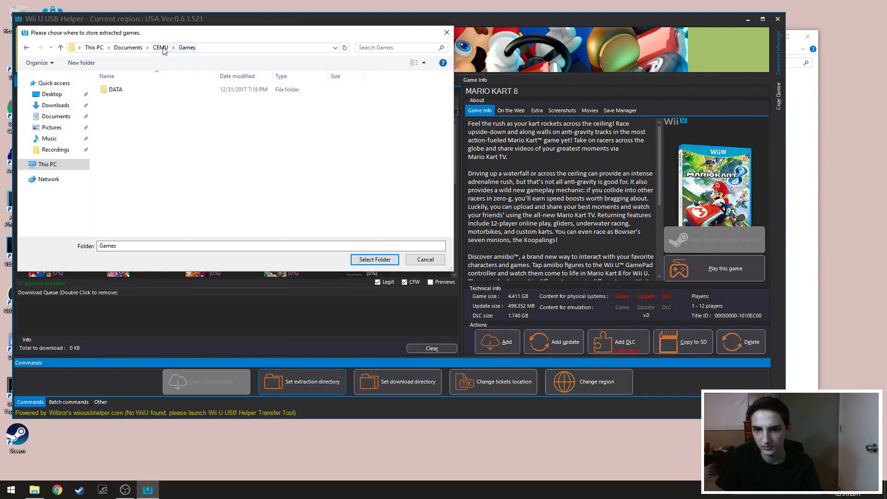
right_click(124, 123)
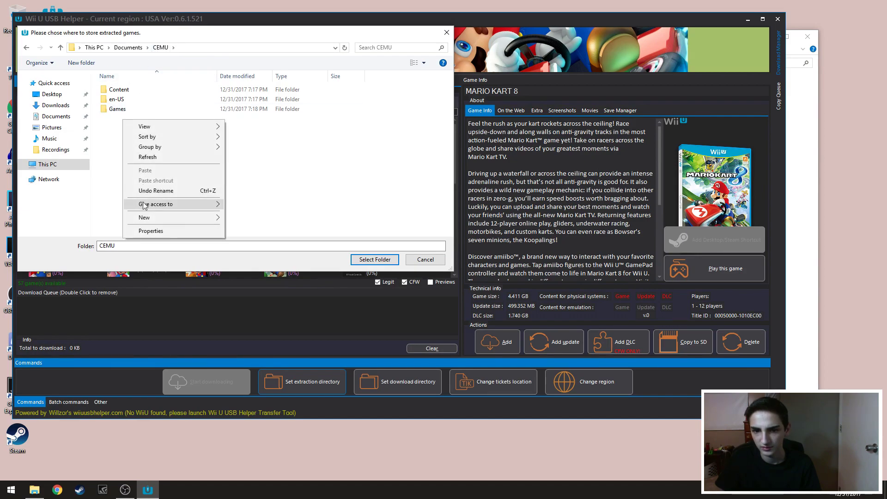
mouse_move(180, 217)
left_click(256, 219)
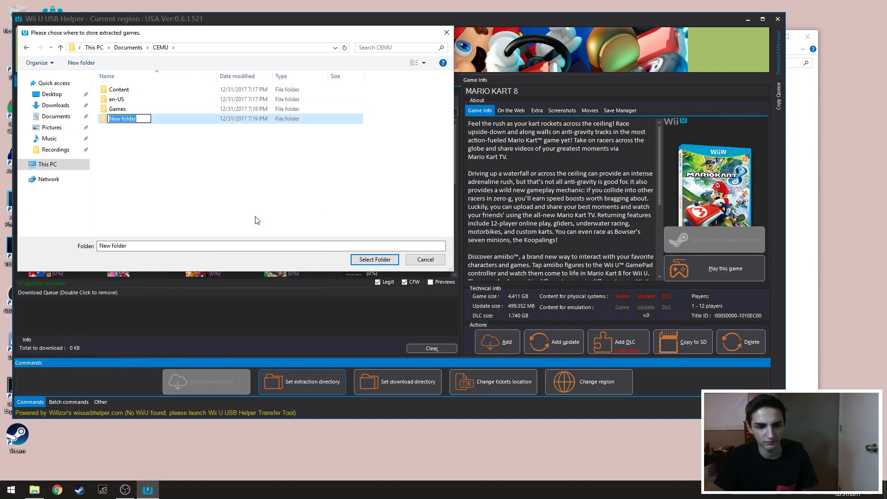
key("BackSpace")
type("Ex")
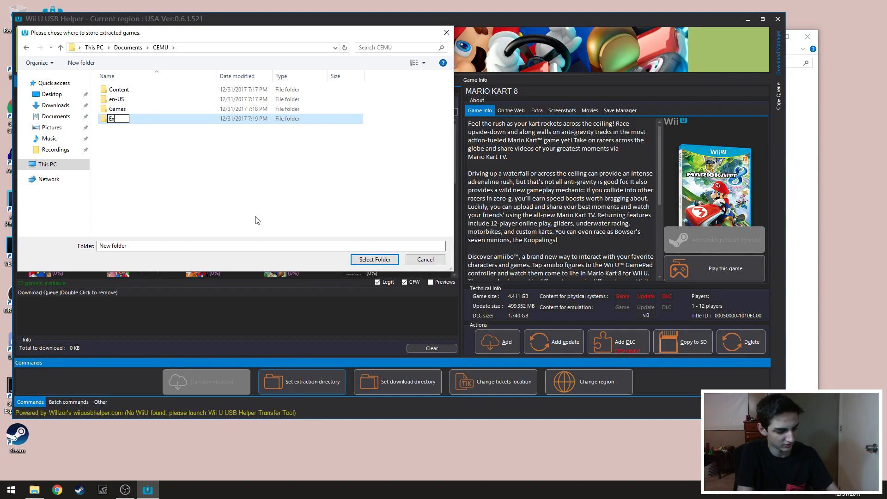
type("traction")
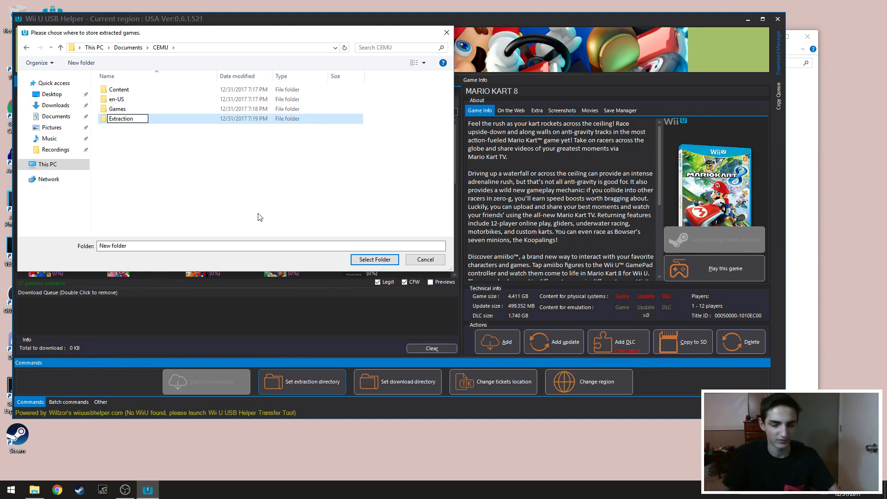
key("Return")
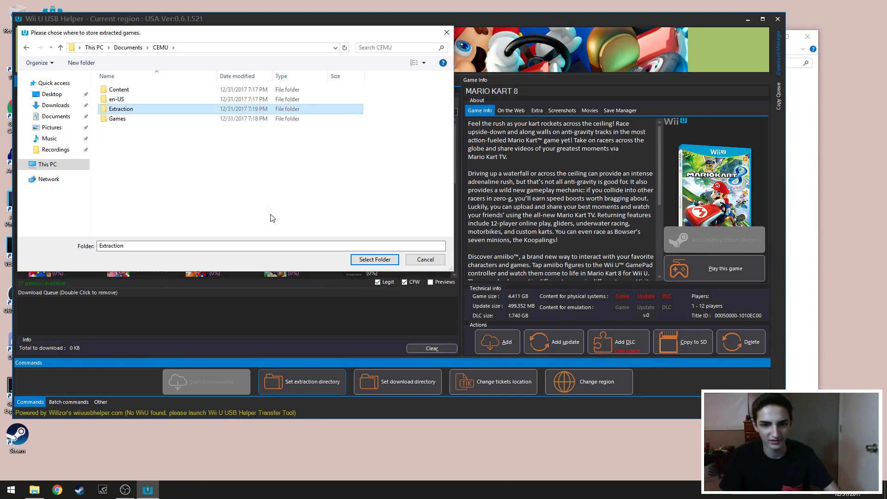
left_click(364, 260)
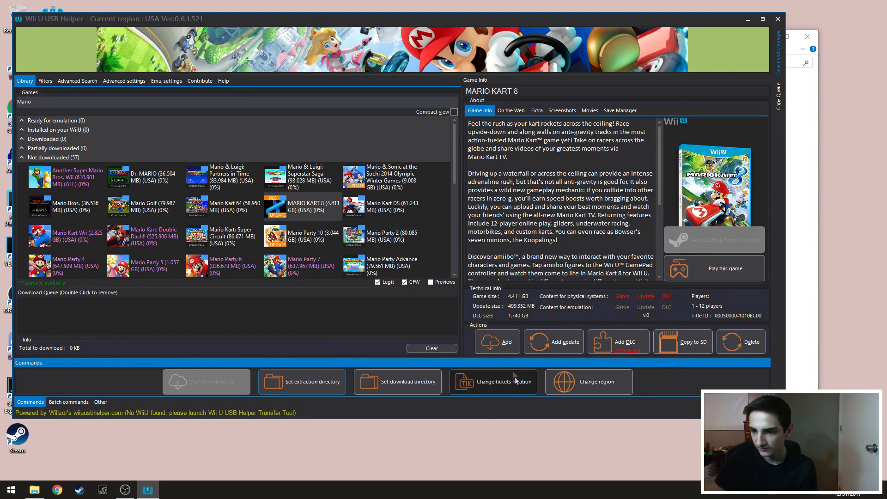
Start downloading MARIO KART 8 with its update and DLC, and check the progress in the Download Manager
left_click(507, 350)
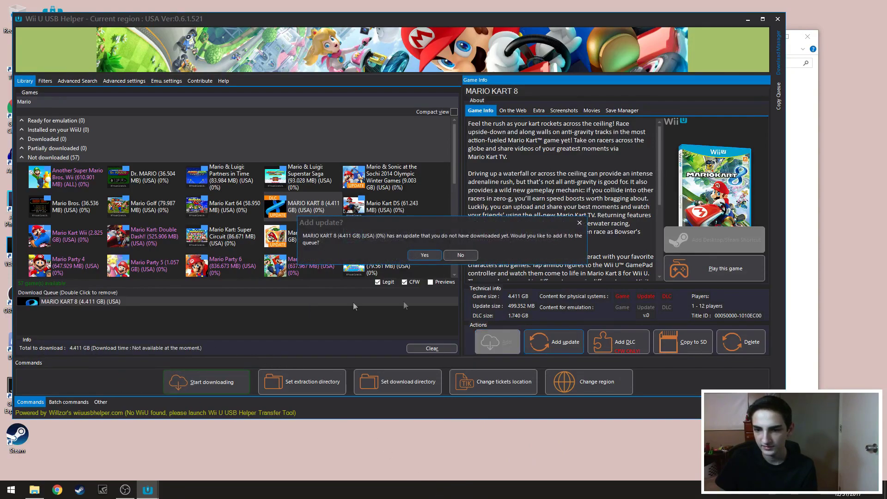
left_click(413, 257)
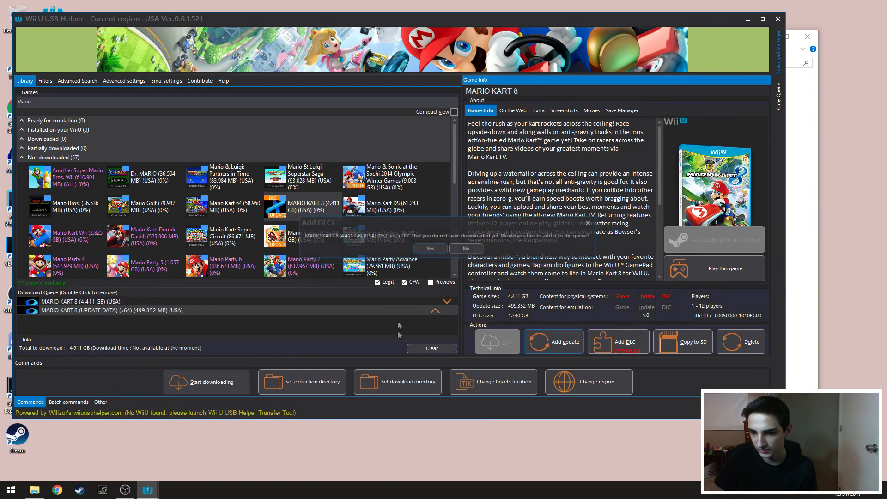
left_click(429, 252)
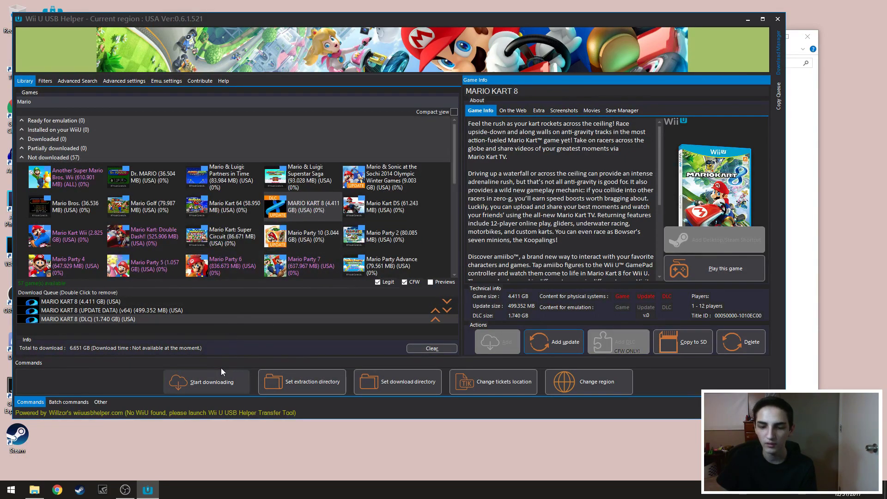
left_click(221, 380)
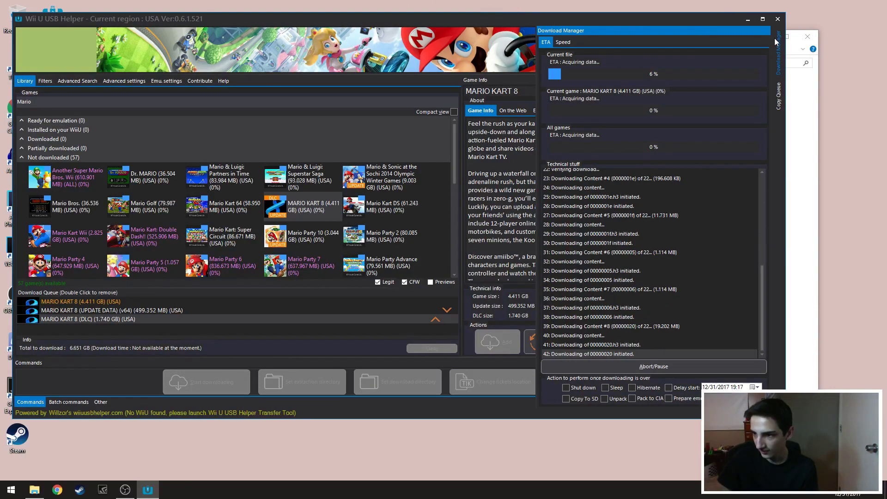
left_click(339, 126)
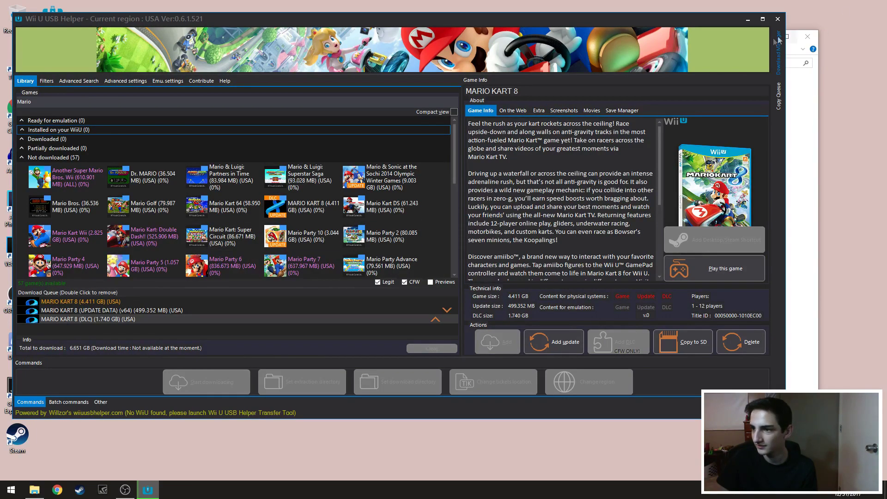
mouse_move(778, 49)
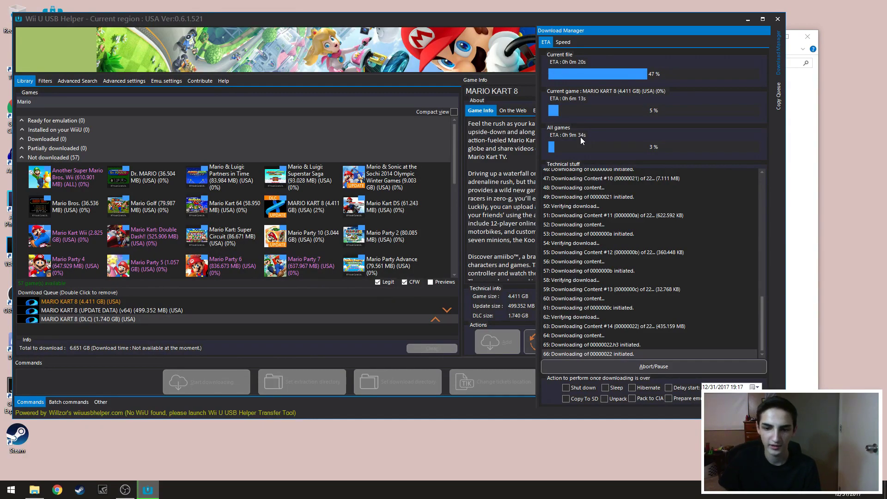
scroll(380, 250, "down", 6)
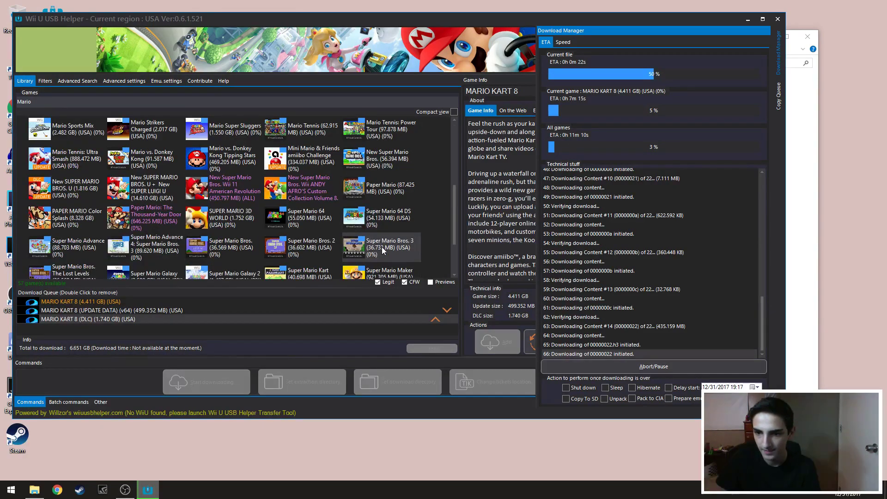
scroll(355, 243, "up", 10)
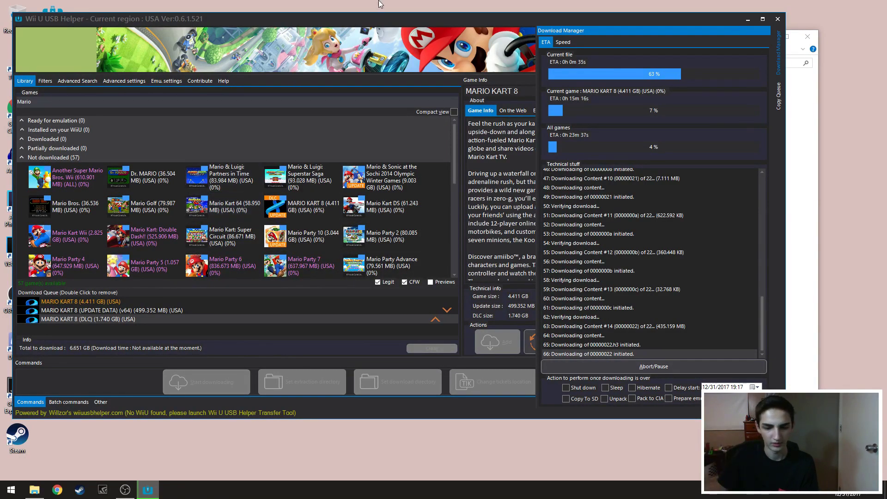
Switch to Chrome, go to the cemu.info website and open its game compatibility list
left_click(57, 490)
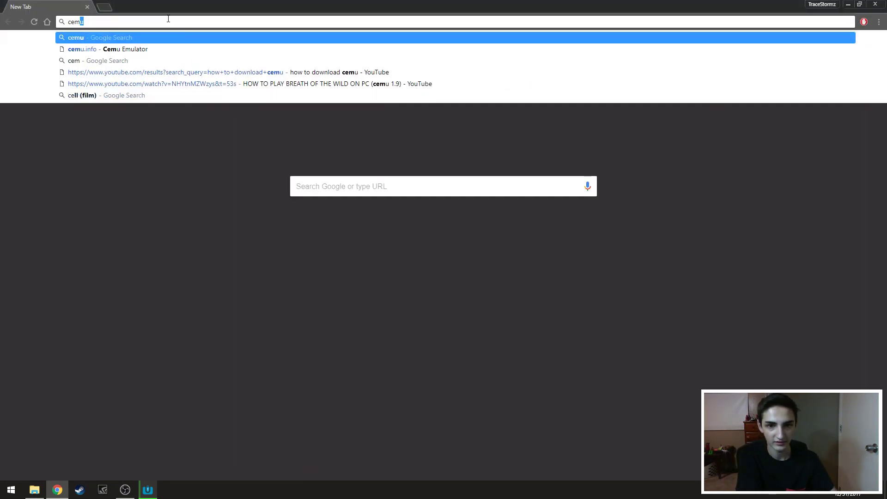
key("Down")
key("Return")
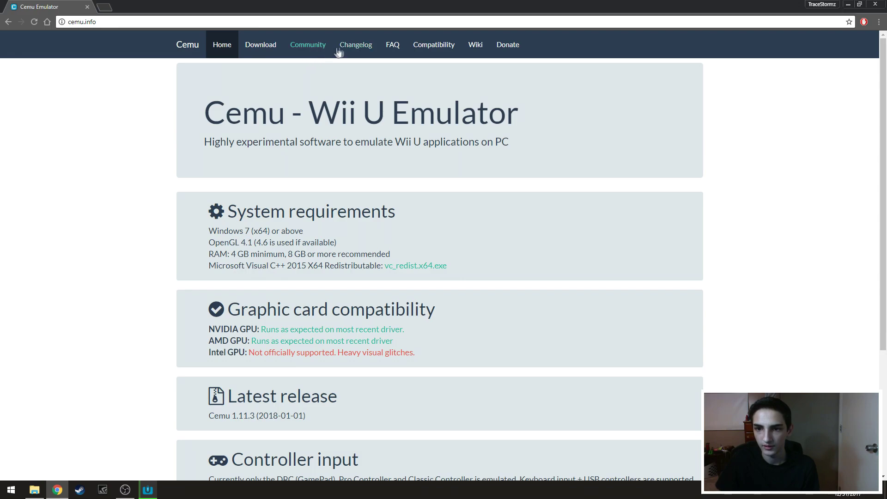
left_click(422, 44)
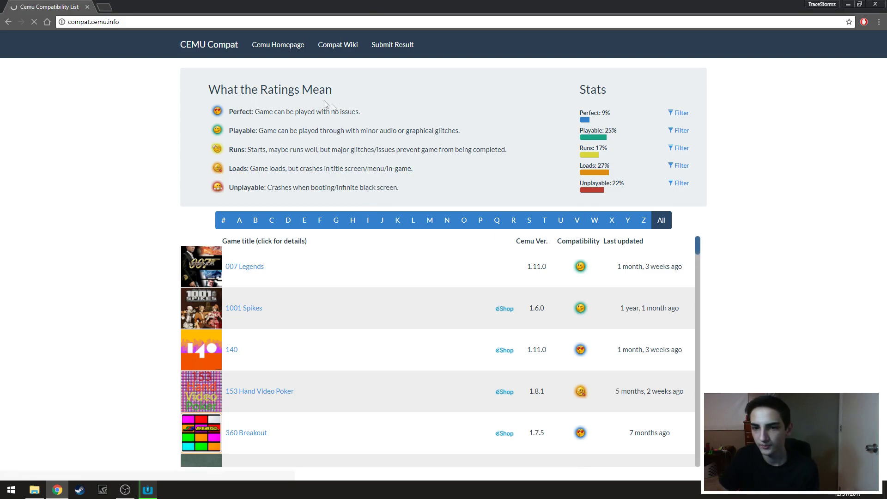
Read what the compatibility ratings mean and look over the start of the full game list
left_click_drag(211, 106, 361, 169)
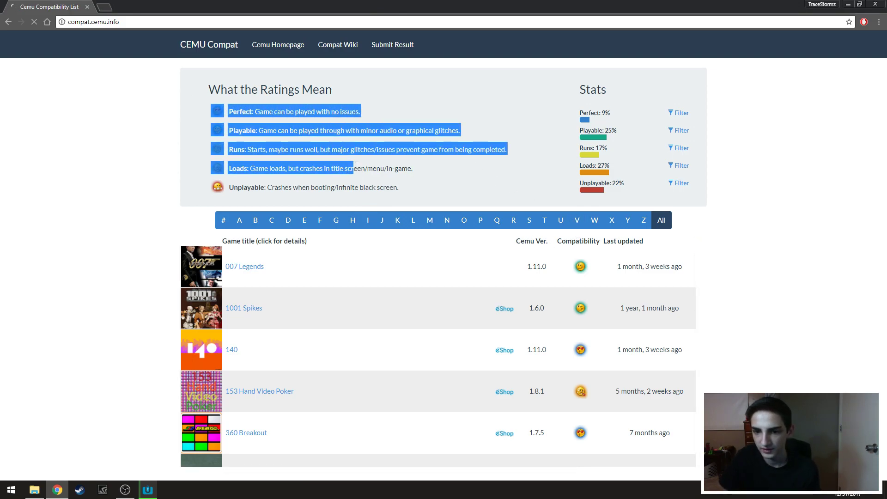
left_click(124, 201)
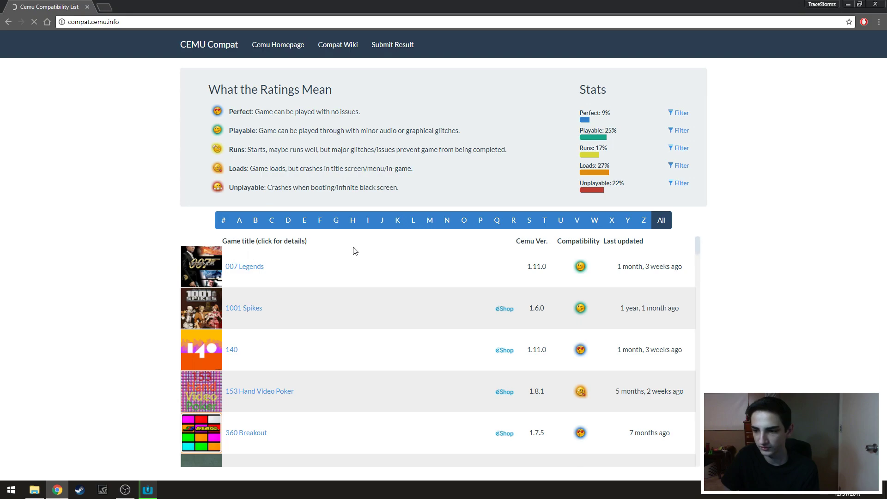
scroll(687, 317, "down", 2)
scroll(687, 316, "down", 5)
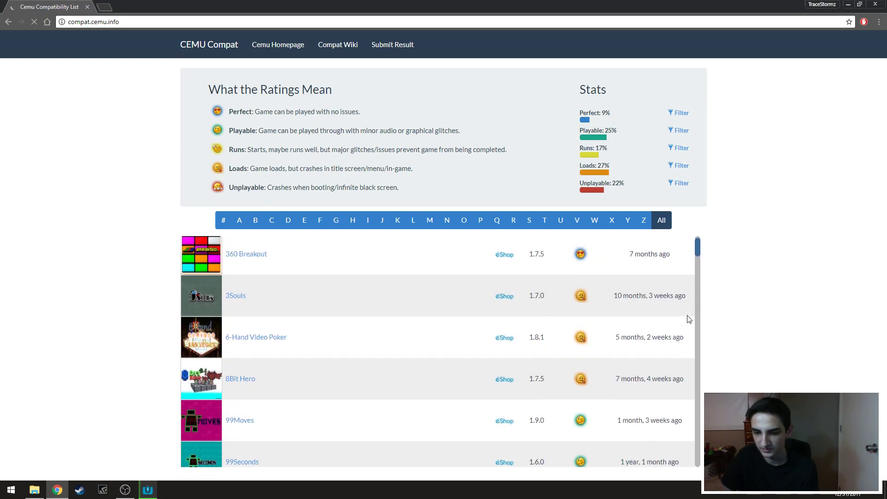
scroll(688, 316, "up", 5)
scroll(688, 318, "up", 2)
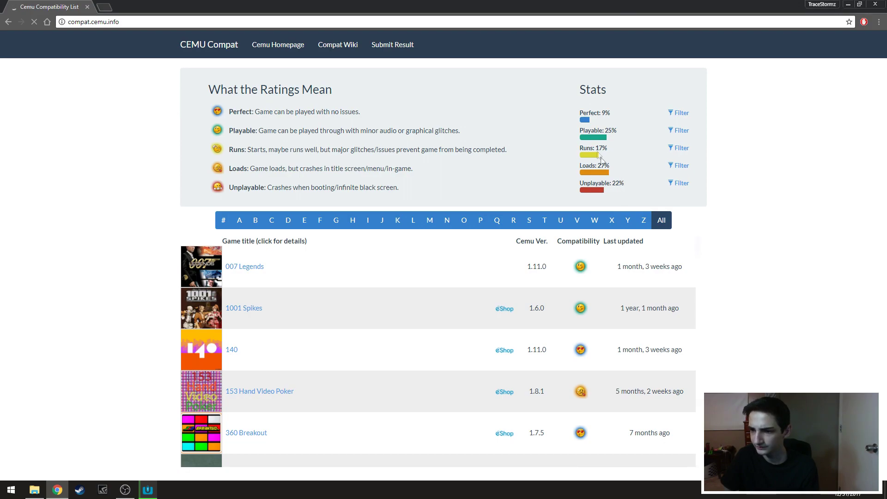
Filter the compatibility list to games rated Perfect and look through them
left_click(676, 112)
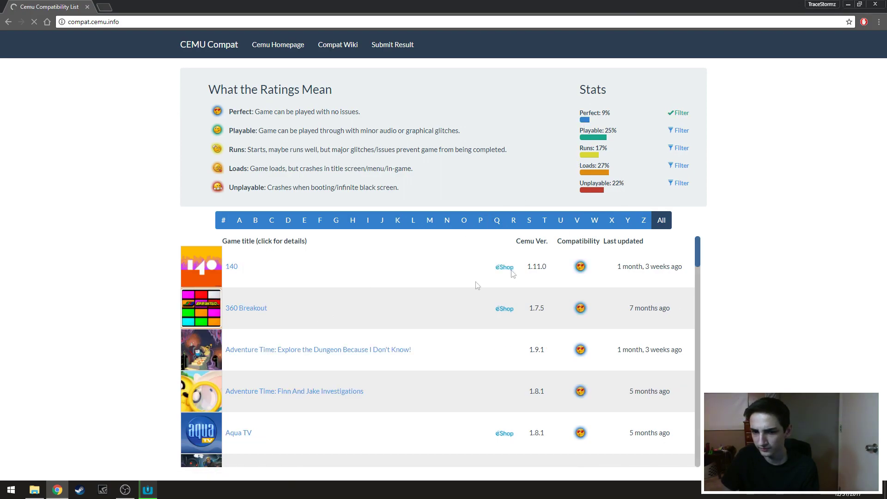
scroll(326, 308, "down", 2)
scroll(327, 307, "down", 2)
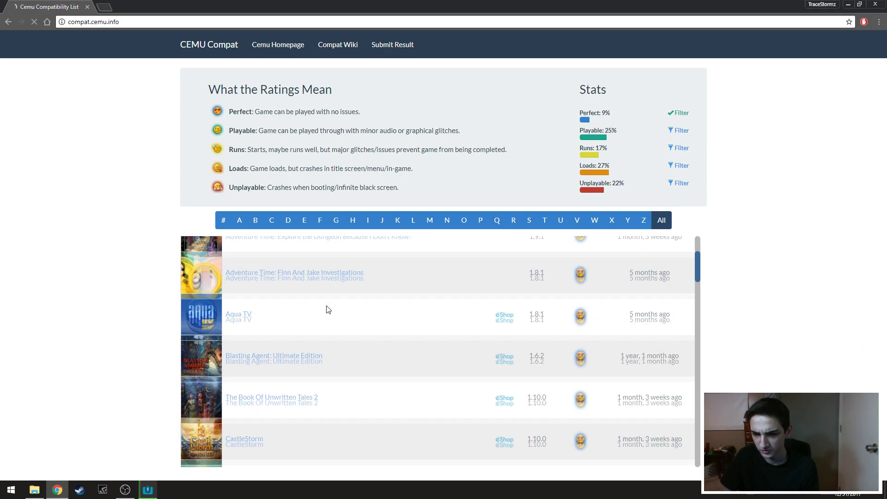
scroll(287, 331, "down", 10)
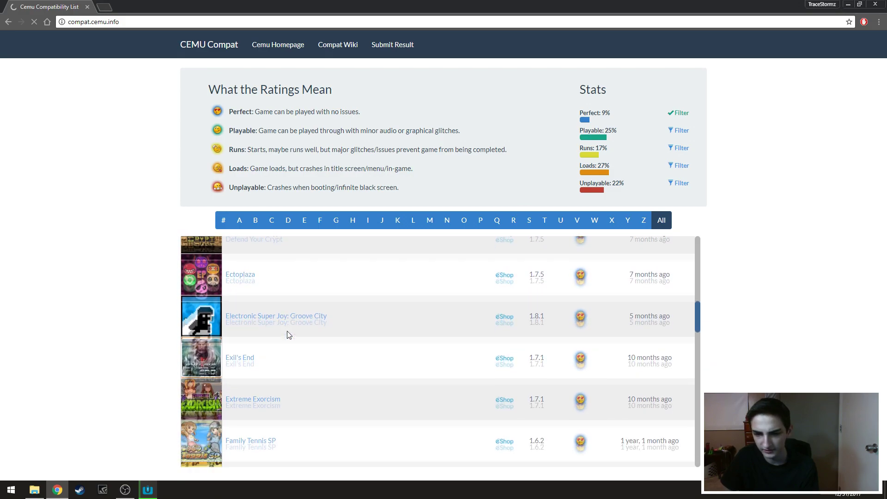
scroll(285, 359, "down", 10)
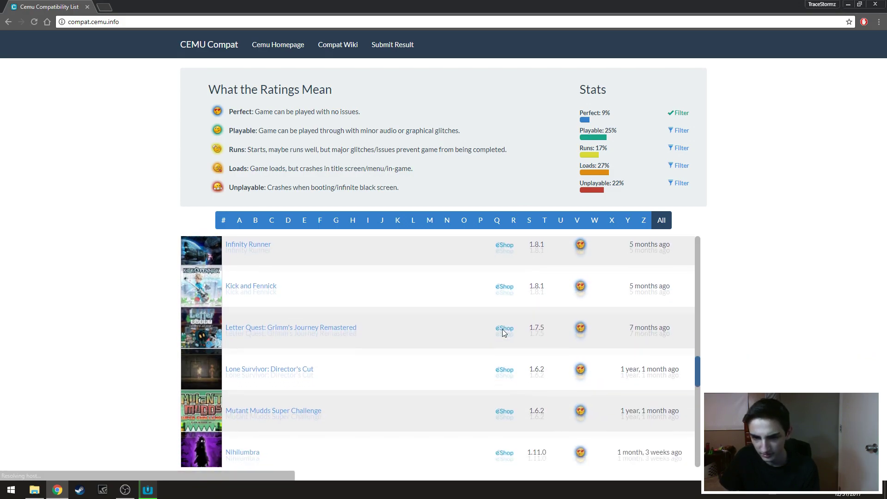
scroll(503, 333, "down", 3)
scroll(236, 280, "up", 1)
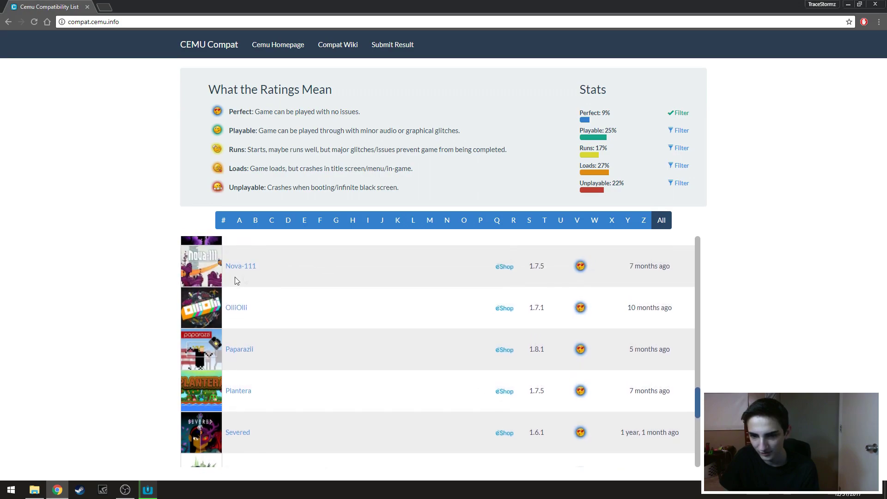
scroll(238, 323, "down", 7)
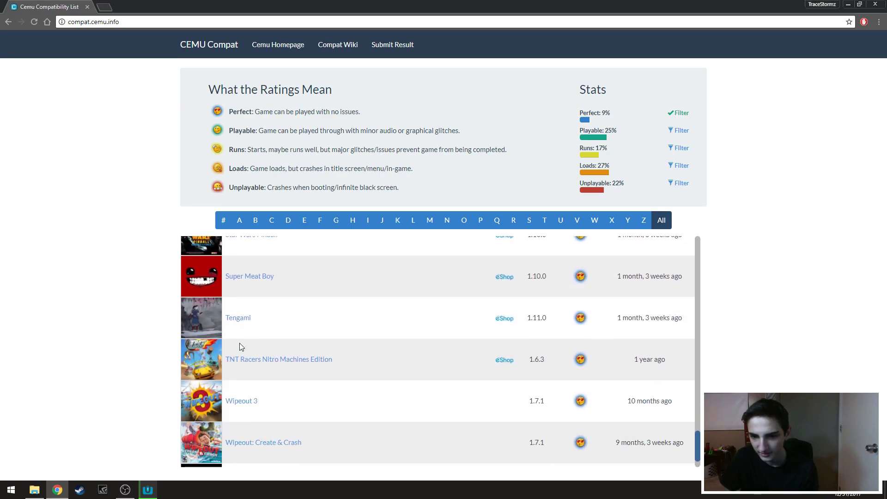
scroll(291, 347, "down", 1)
scroll(368, 388, "up", 2)
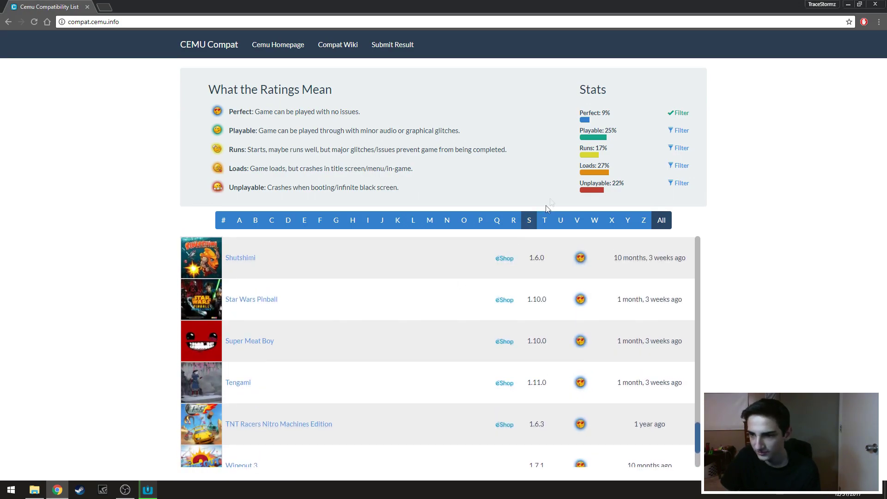
Filter the compatibility list to games rated Playable and find the Mario Kart 8 entry
left_click(680, 130)
scroll(416, 277, "down", 15)
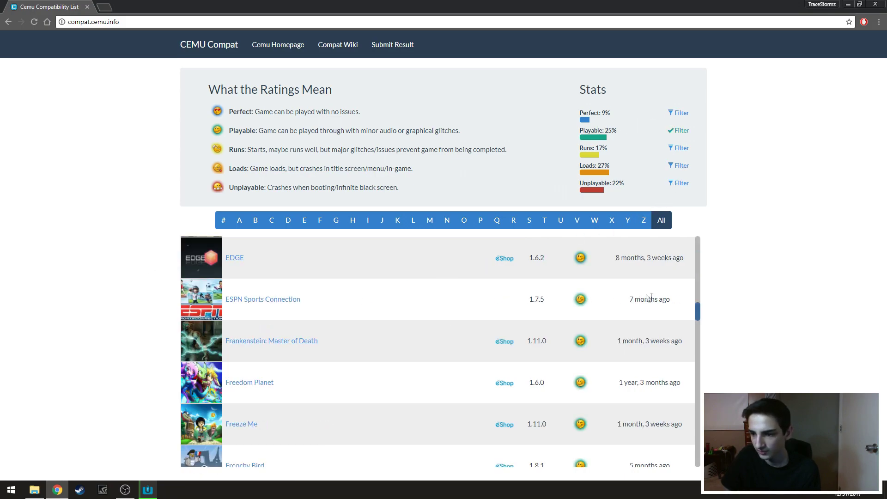
left_click_drag(698, 305, 699, 211)
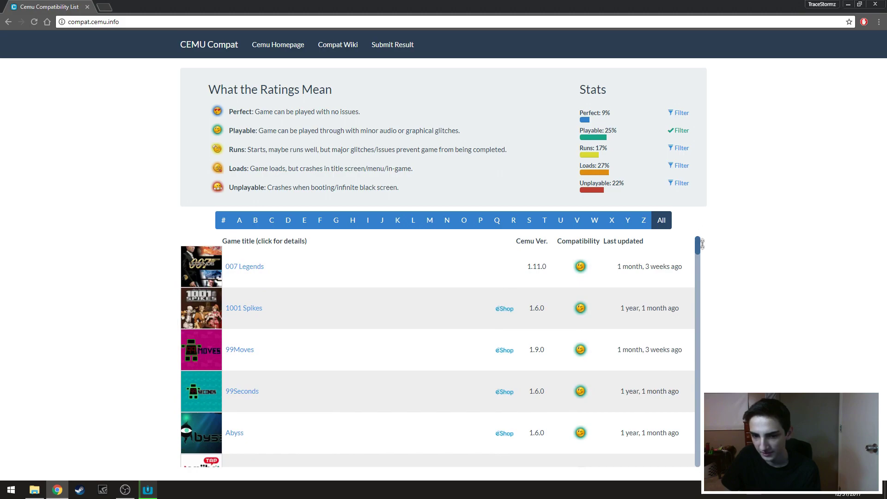
left_click_drag(702, 244, 711, 352)
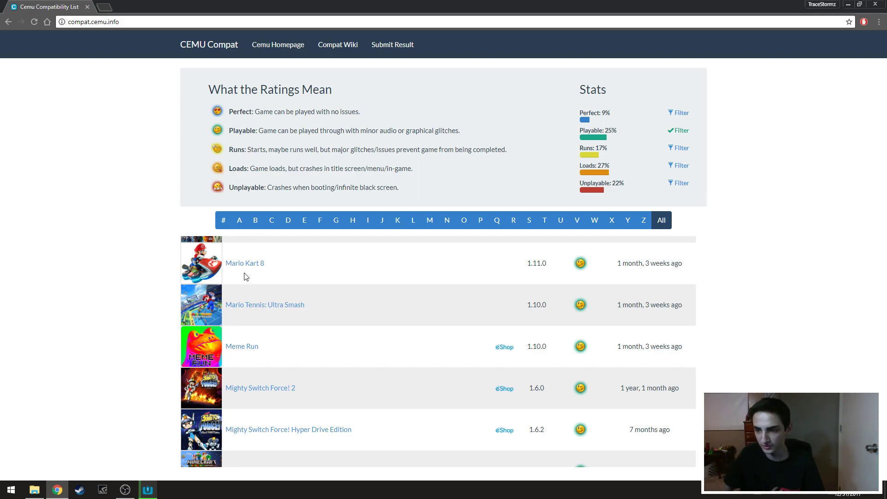
scroll(350, 302, "down", 2)
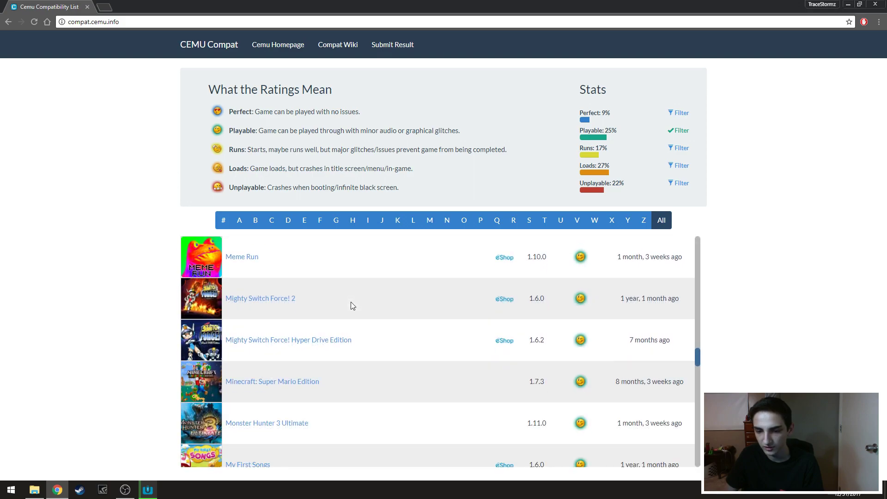
scroll(351, 302, "up", 2)
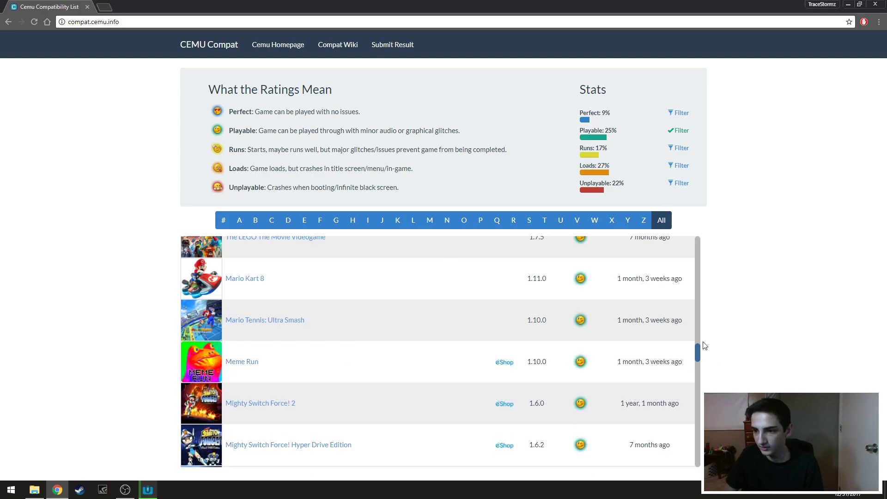
left_click_drag(698, 352, 700, 231)
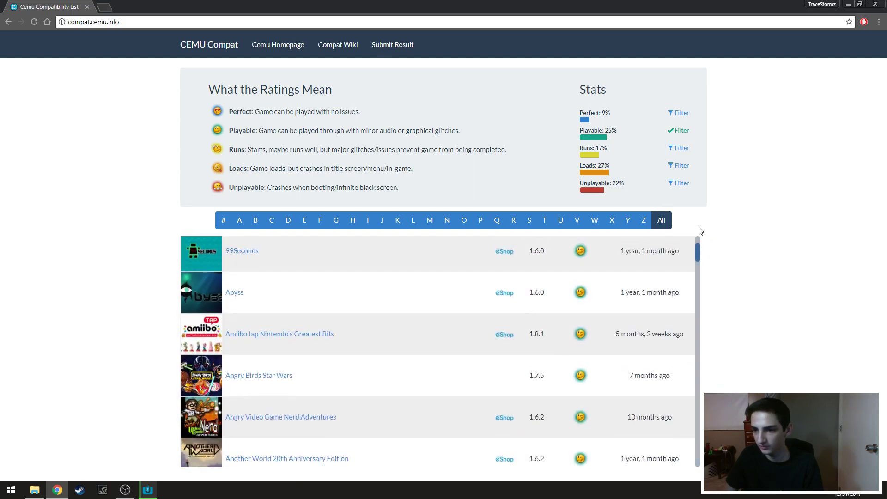
Filter the compatibility list to games rated Unplayable and look through them
left_click(679, 184)
scroll(363, 365, "down", 2)
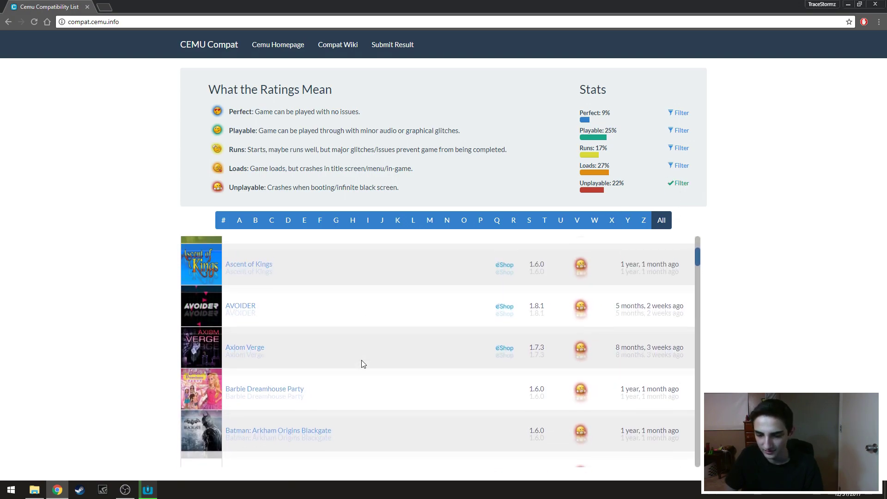
scroll(360, 363, "up", 3)
scroll(376, 365, "down", 4)
scroll(576, 312, "up", 2)
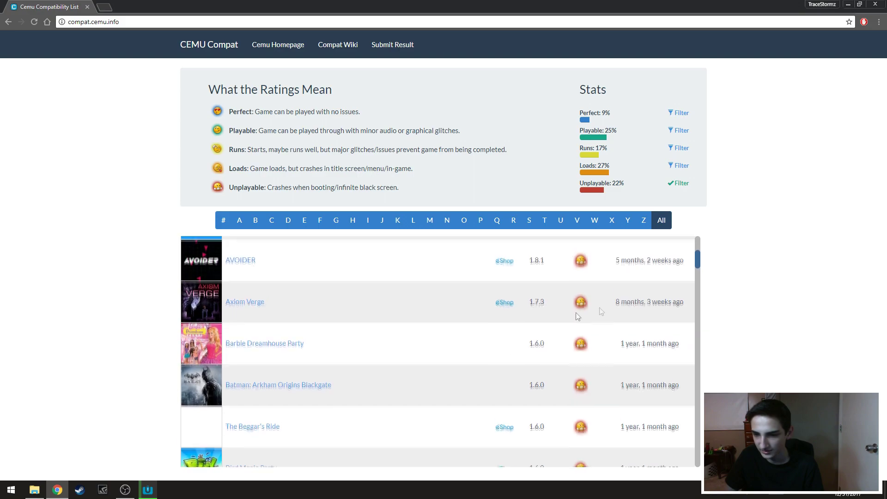
scroll(697, 230, "up", 5)
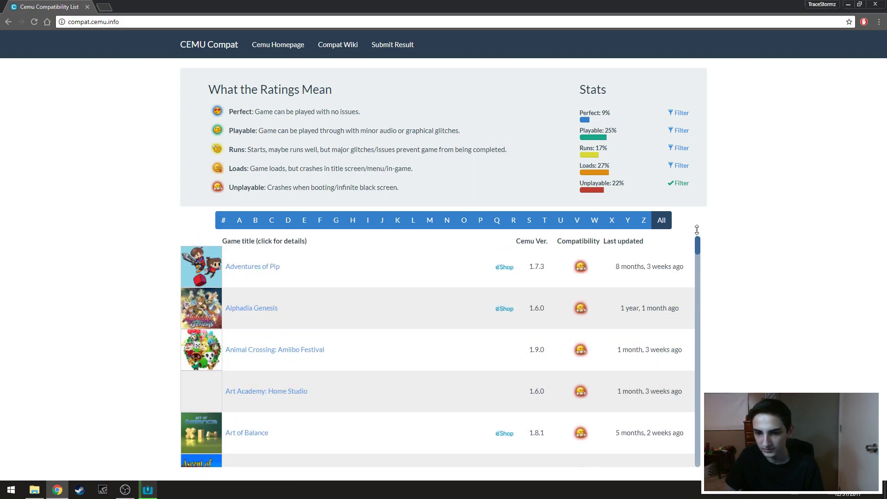
left_click_drag(697, 243, 711, 291)
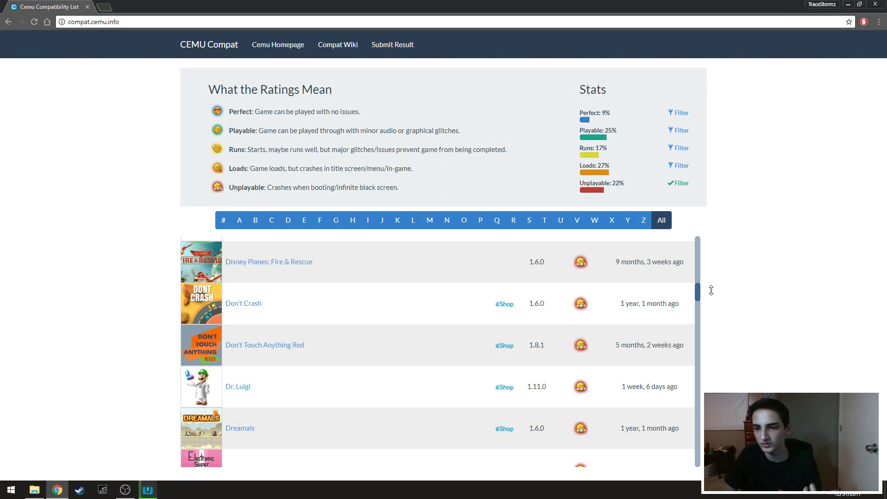
left_click_drag(711, 291, 699, 336)
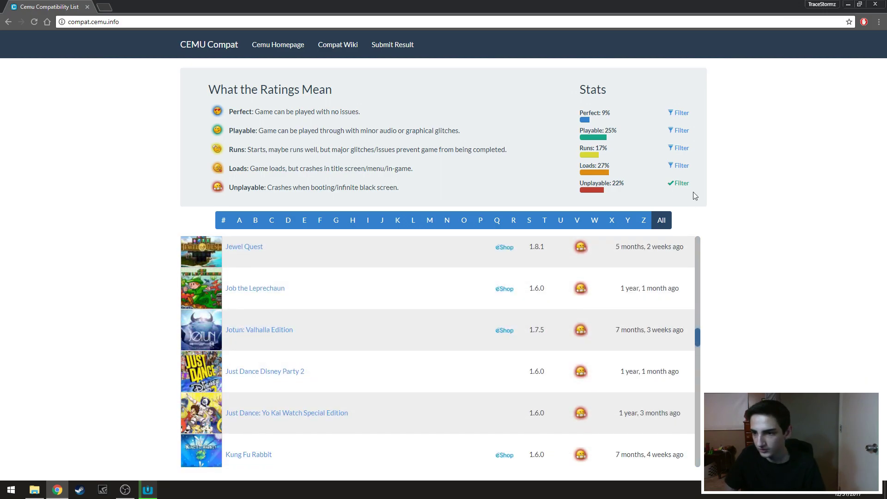
Remove the Unplayable filter and look through the complete game list to its end and back
left_click(680, 183)
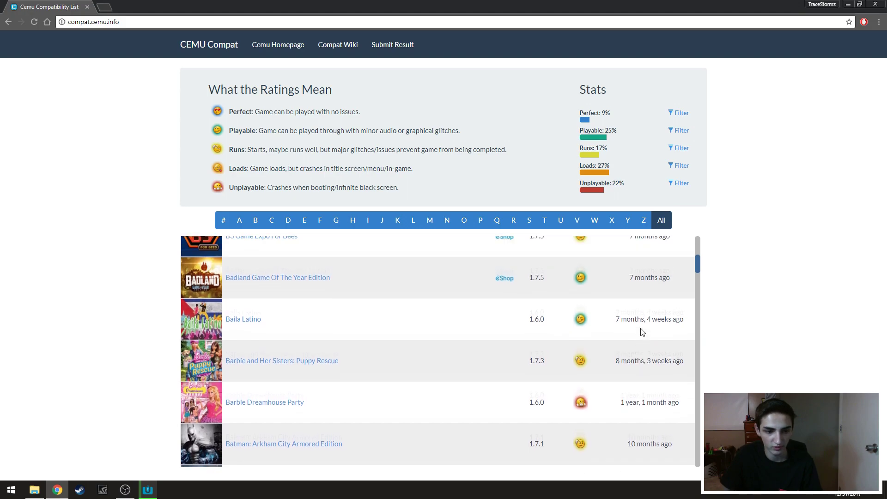
scroll(642, 332, "up", 7)
left_click_drag(700, 256, 698, 451)
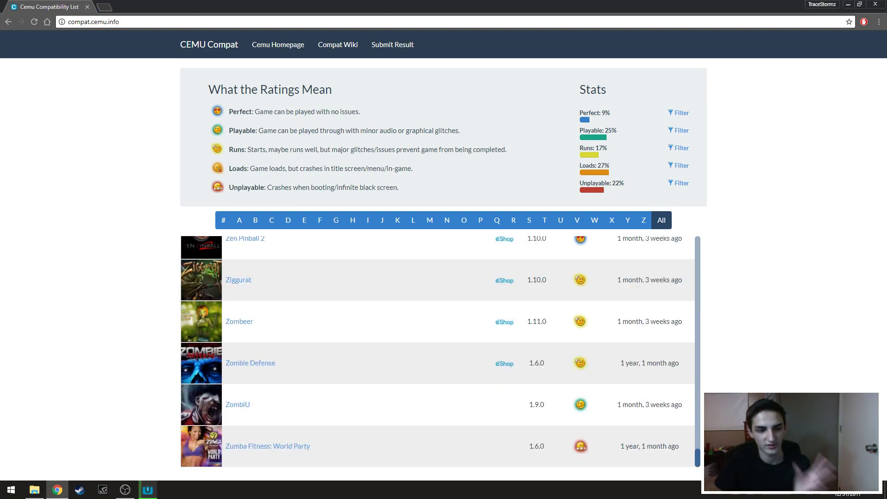
left_click_drag(698, 450, 695, 231)
scroll(701, 288, "up", 10)
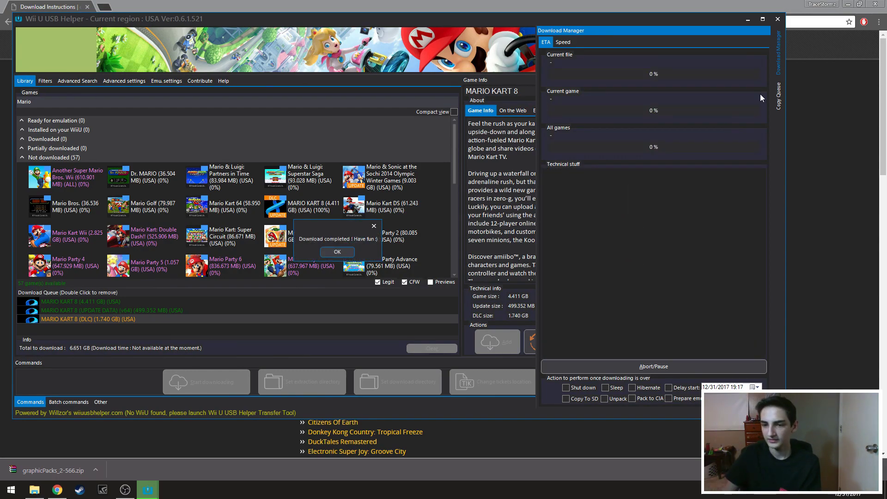
Select the downloaded MARIO KART 8 in the Wii U USB Helper library and close the Microsoft Visual C++ 2015 Redistributable installer
left_click(337, 252)
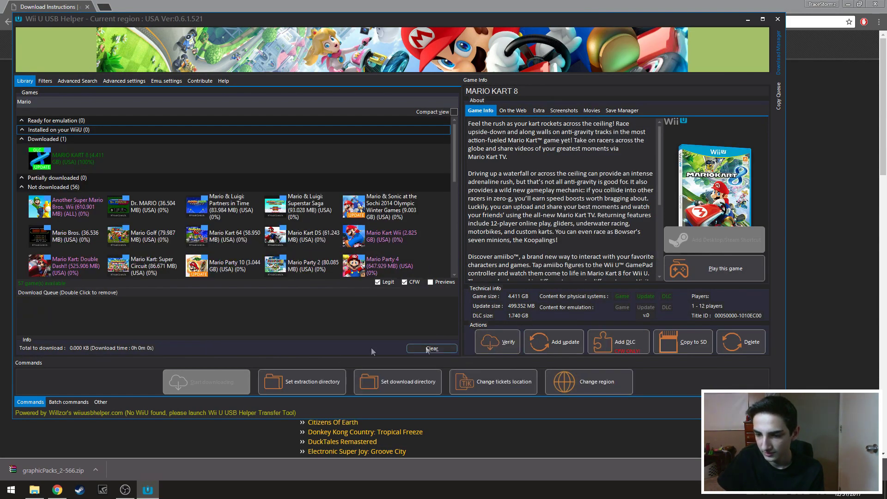
left_click(70, 159)
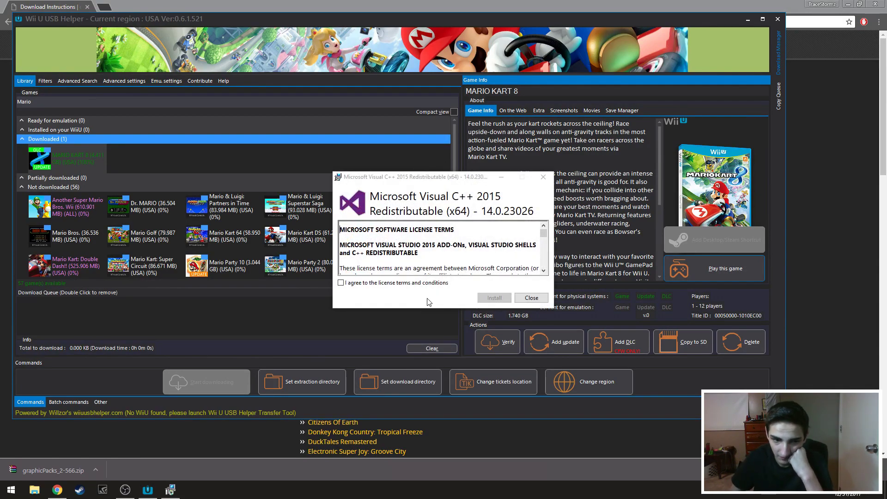
left_click(531, 297)
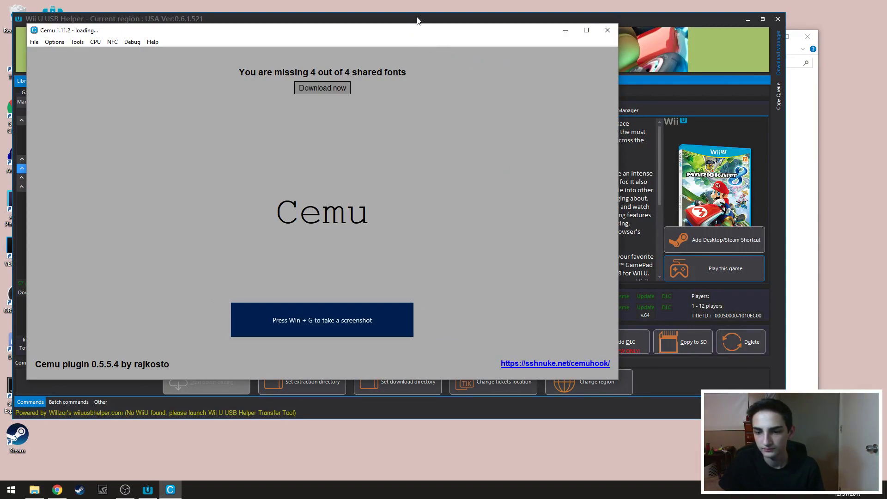
Check the games library and the cemu_1.11.3 folder, and return to the Cemu window running MARIO KART 8
mouse_move(344, 315)
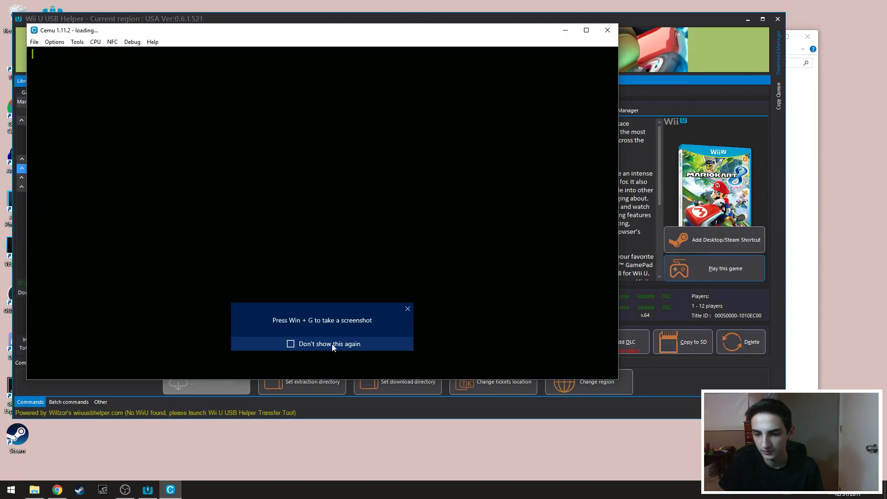
left_click(670, 41)
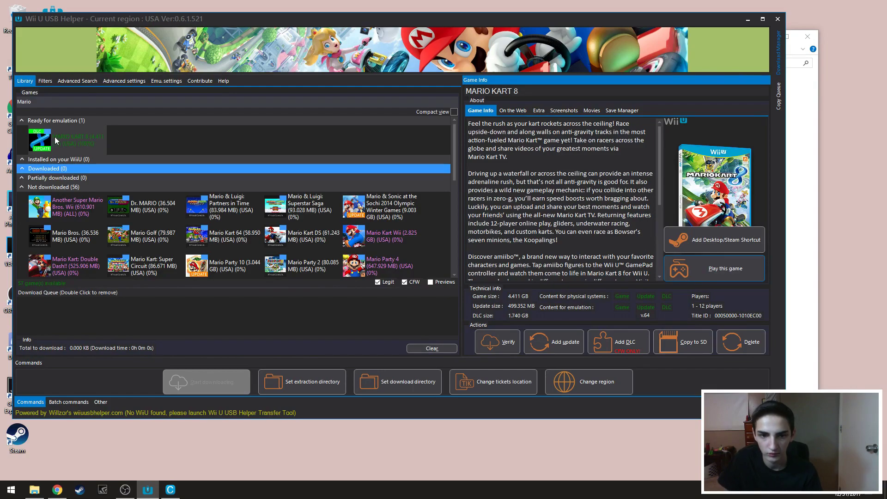
left_click(807, 166)
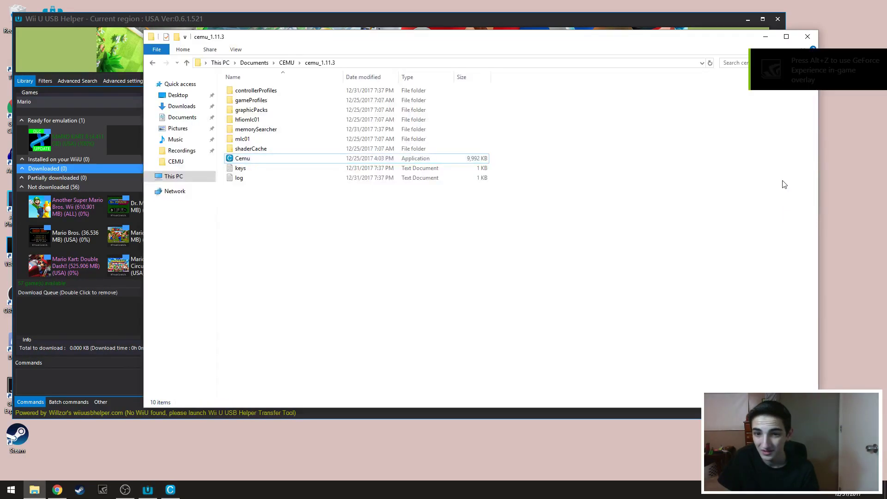
left_click(169, 491)
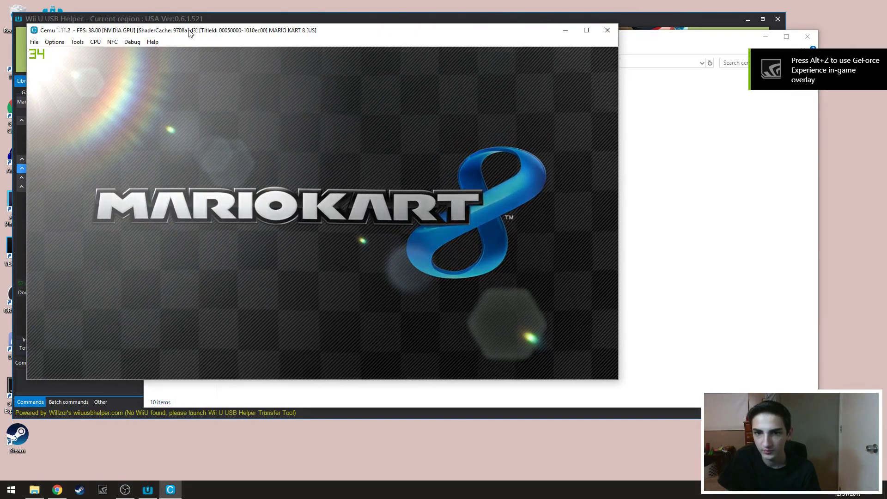
Move the Cemu window aside and turn off VSync for the running game
left_click_drag(188, 33, 259, 39)
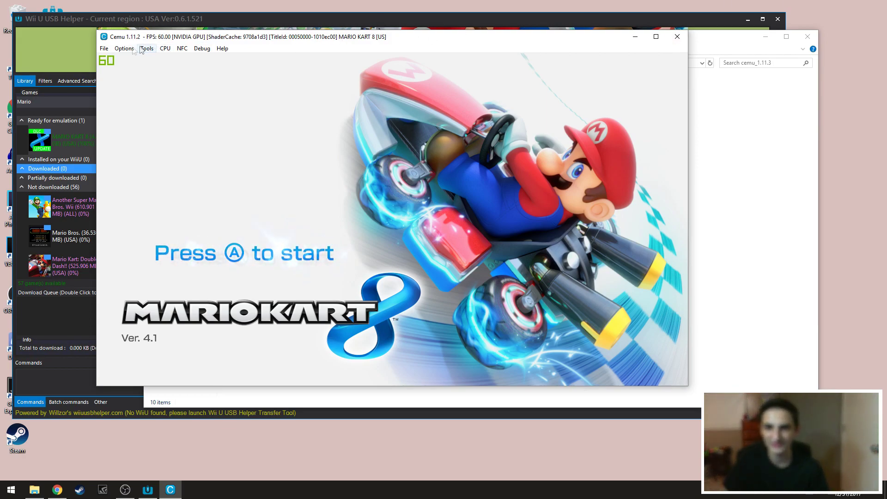
left_click(125, 49)
left_click(139, 52)
left_click(126, 50)
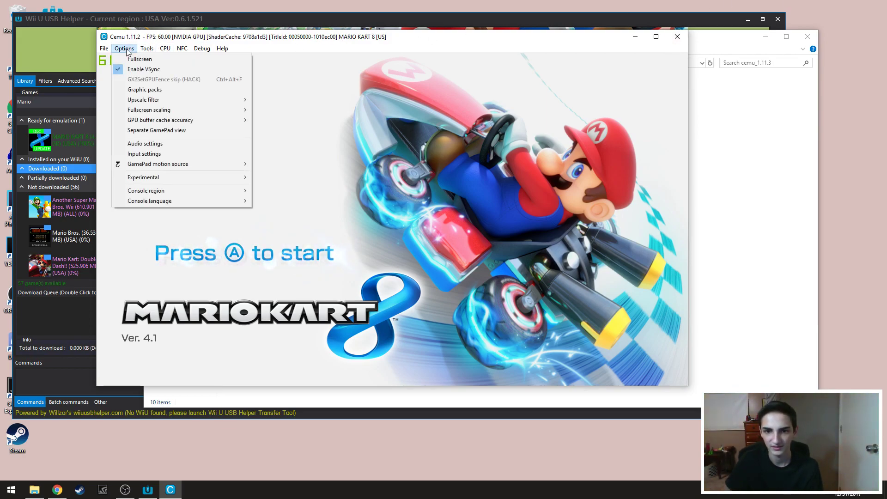
left_click(131, 67)
Open Cemu's input settings and set Controller 1 to emulate the Wii U GamePad
left_click(124, 48)
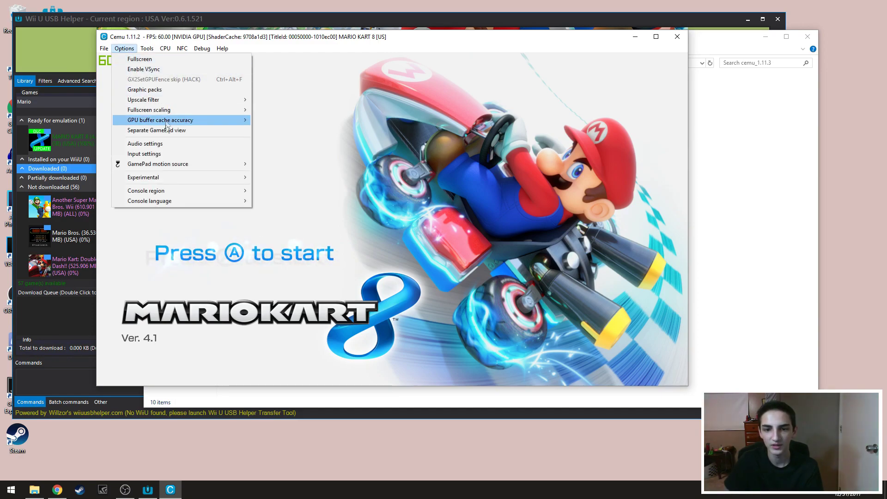
left_click(160, 154)
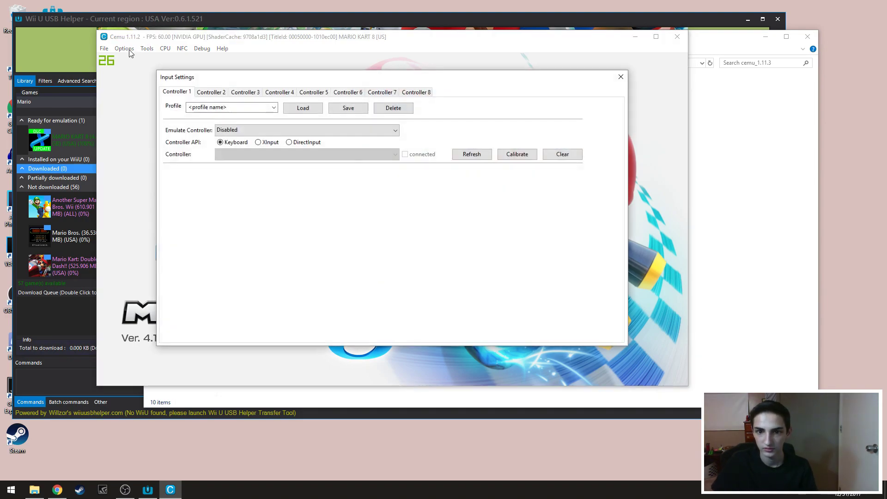
left_click(263, 130)
left_click(266, 148)
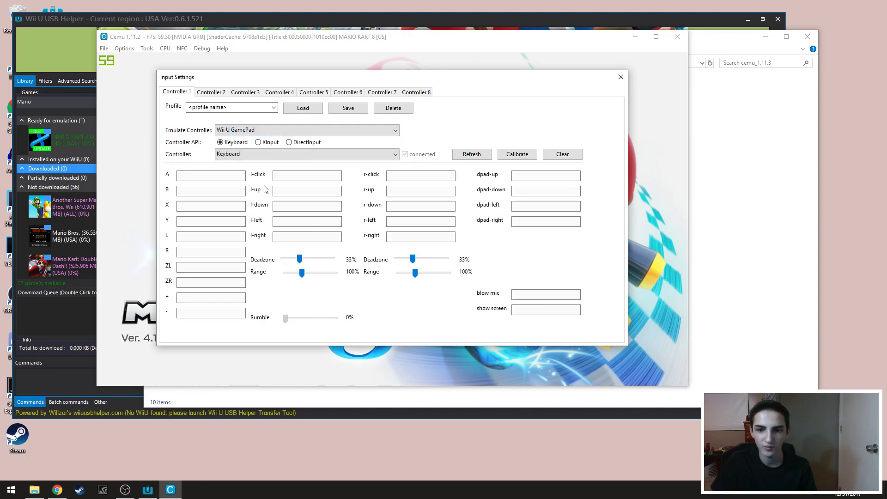
left_click(260, 155)
left_click(260, 155)
left_click(257, 130)
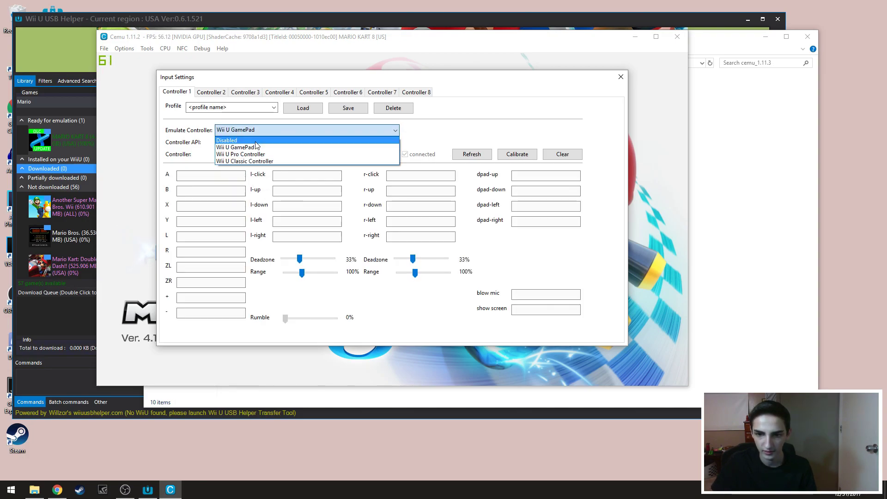
left_click(256, 147)
Set the controller API to XInput and choose Controller 2 as the physical device
left_click(259, 143)
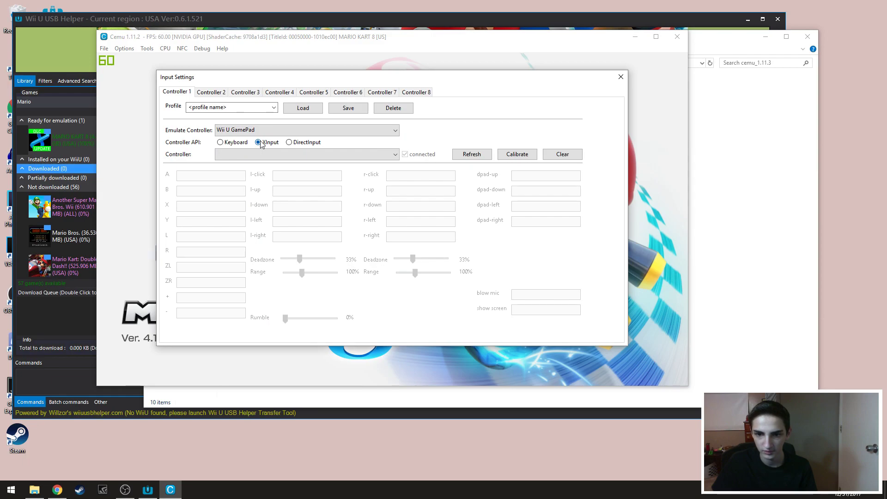
left_click(296, 154)
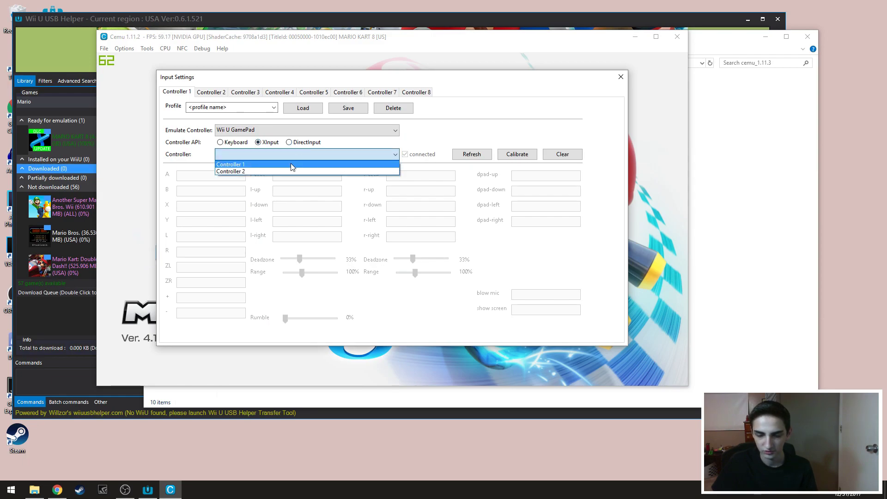
left_click(292, 165)
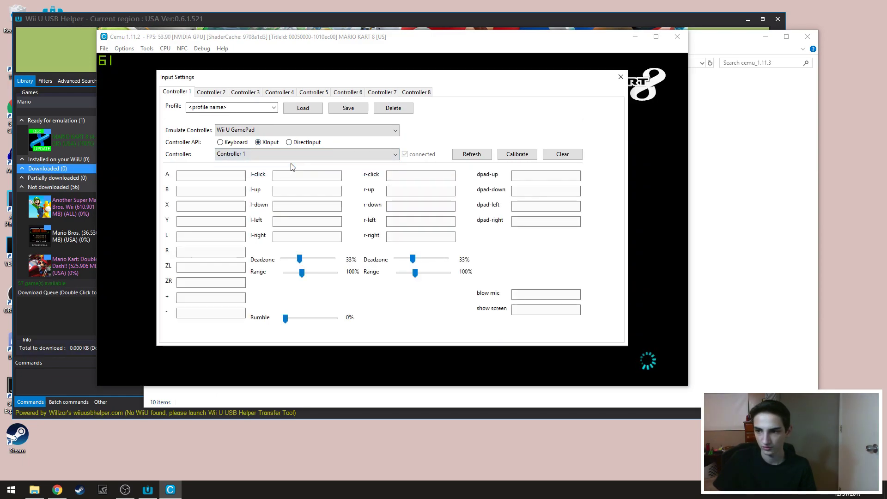
left_click(236, 179)
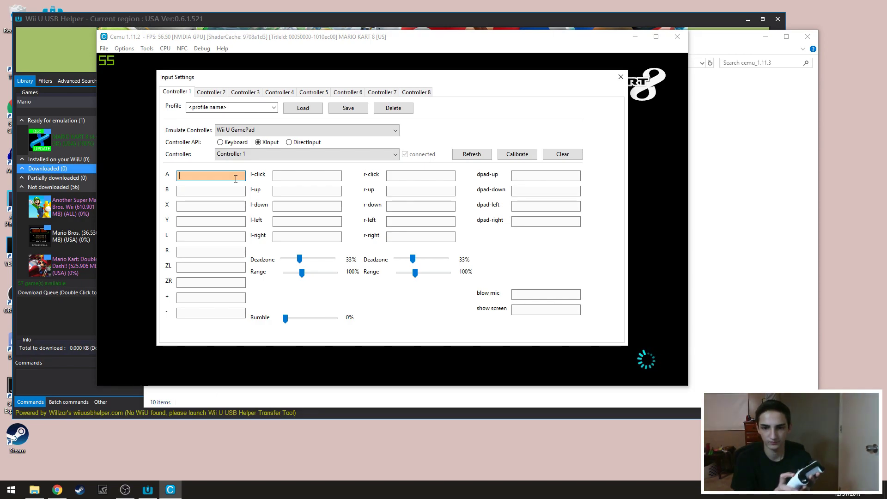
left_click(361, 153)
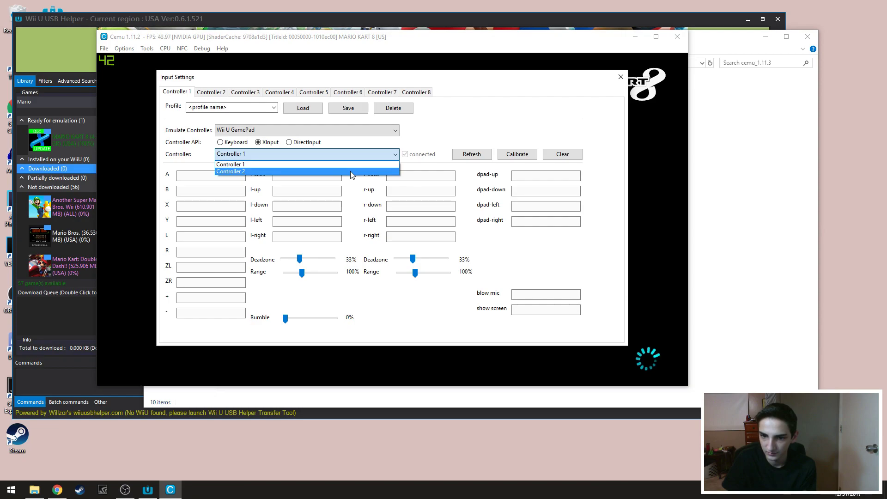
left_click(217, 171)
Map the gamepad's buttons, sticks and D-pad, assigning ZL/ZR to L/R, L/R to ZL/ZR, and Y-Axis+ to l-up
left_click(232, 176)
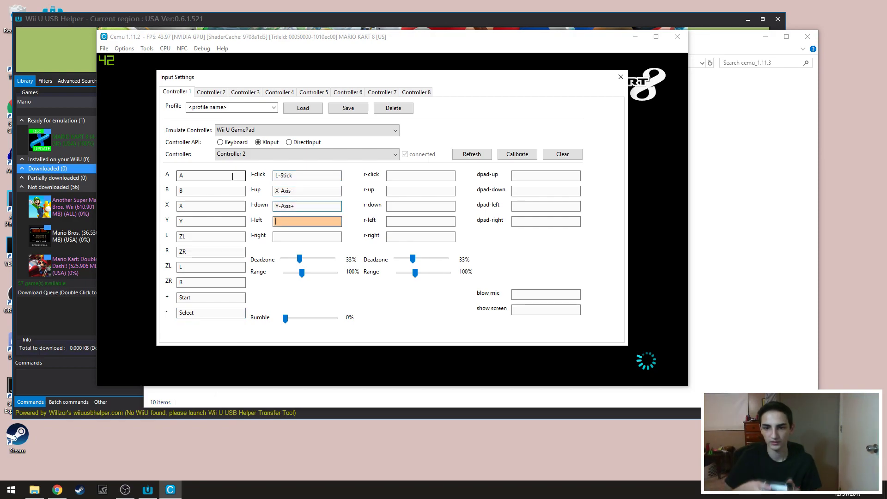
left_click(287, 190)
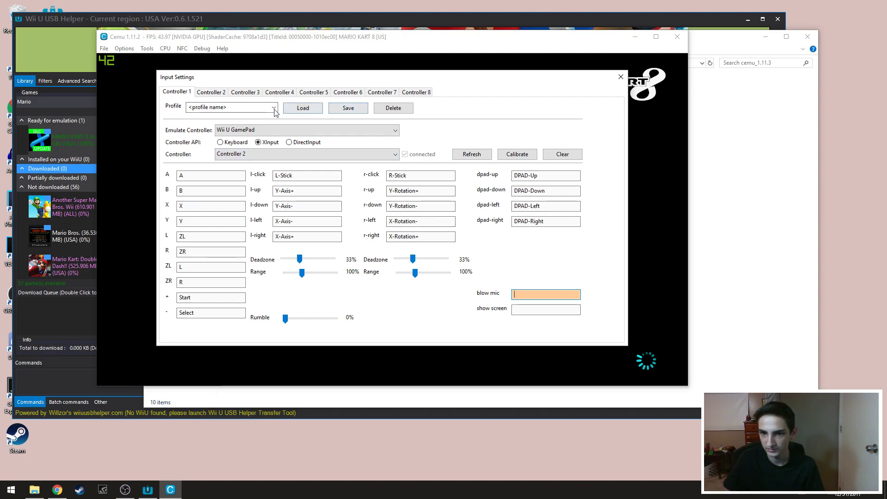
Save the controller mapping as a profile named Wireless
left_click(247, 108)
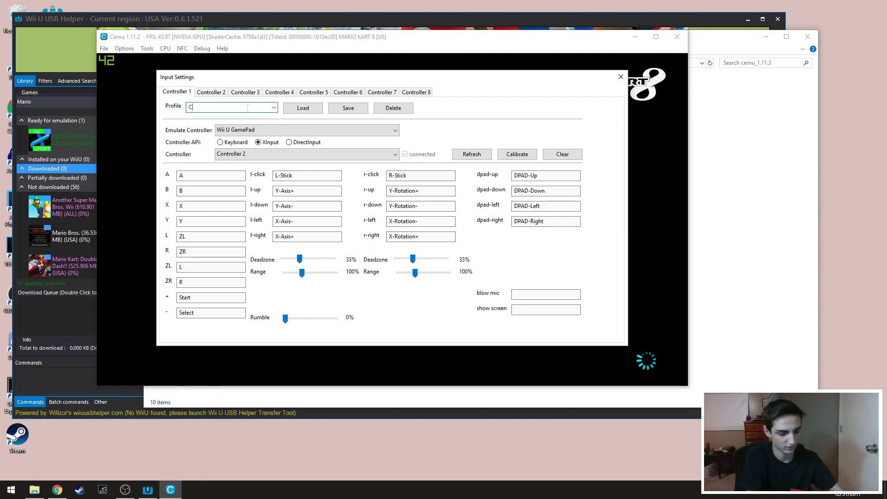
key("BackSpace")
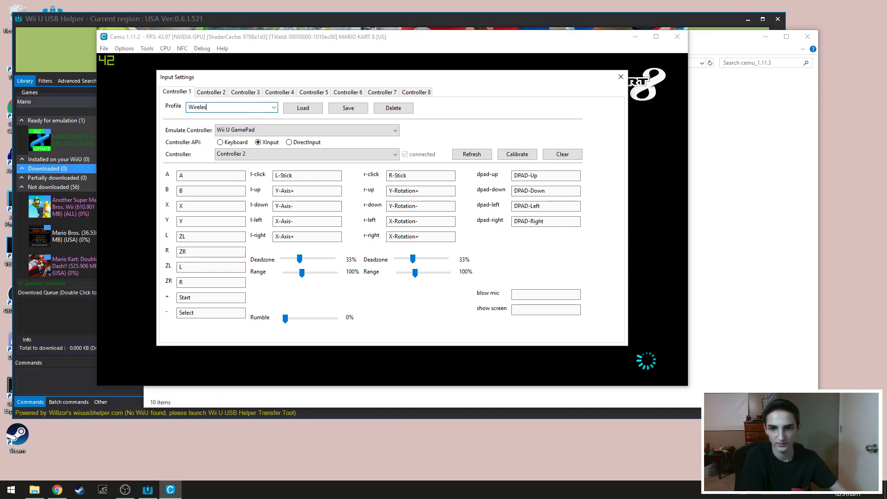
type("Wireless")
left_click(345, 111)
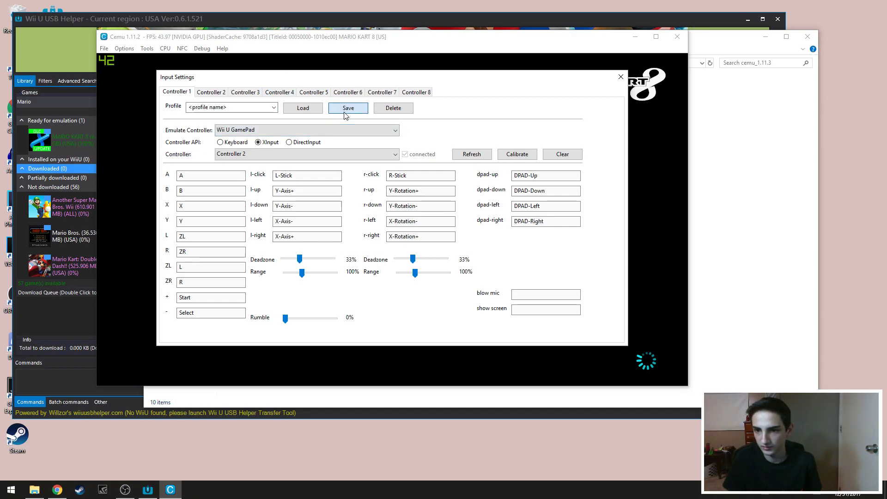
Check the Controller 2 settings, load the Wireless profile for Controller 1, and close the input settings
left_click(221, 93)
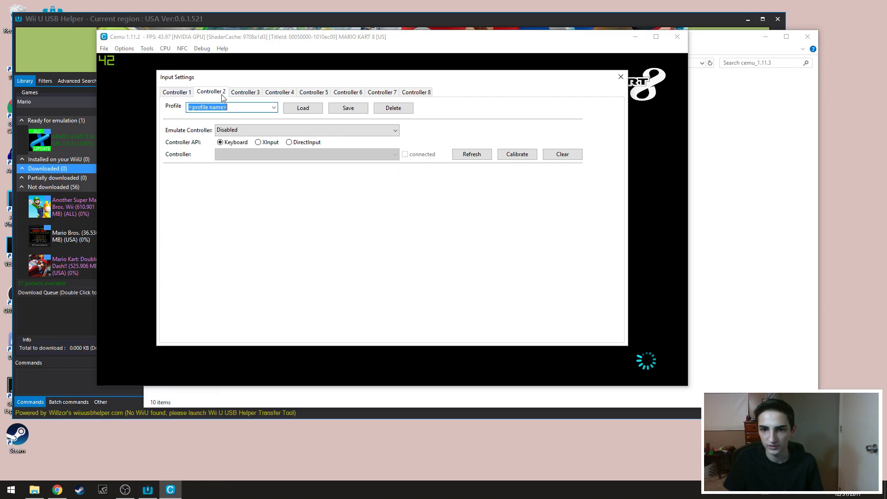
left_click(174, 95)
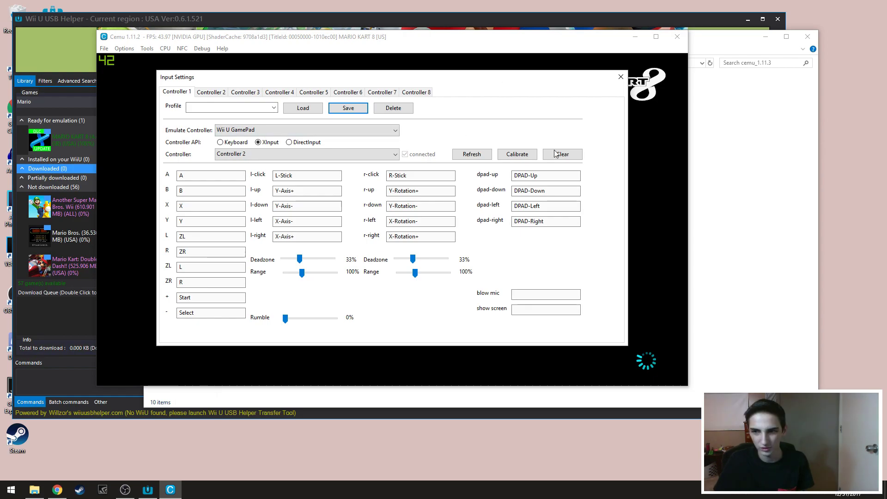
left_click(274, 108)
left_click(197, 116)
left_click(348, 108)
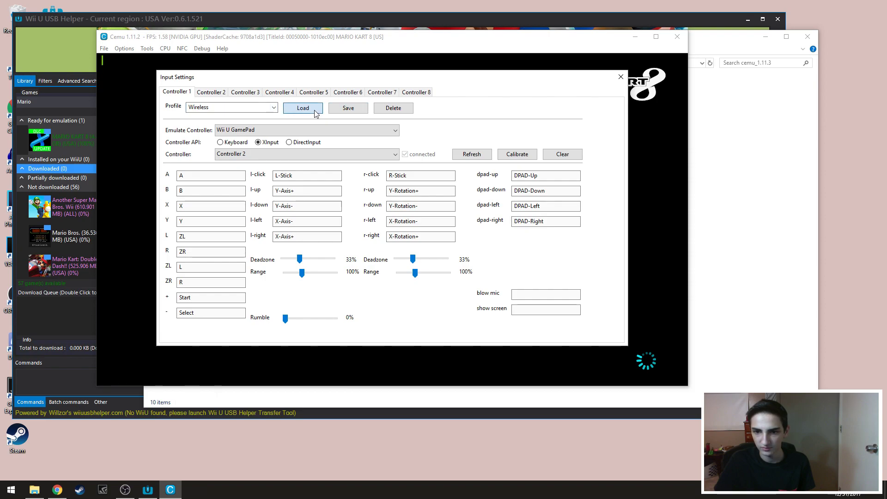
key("Escape")
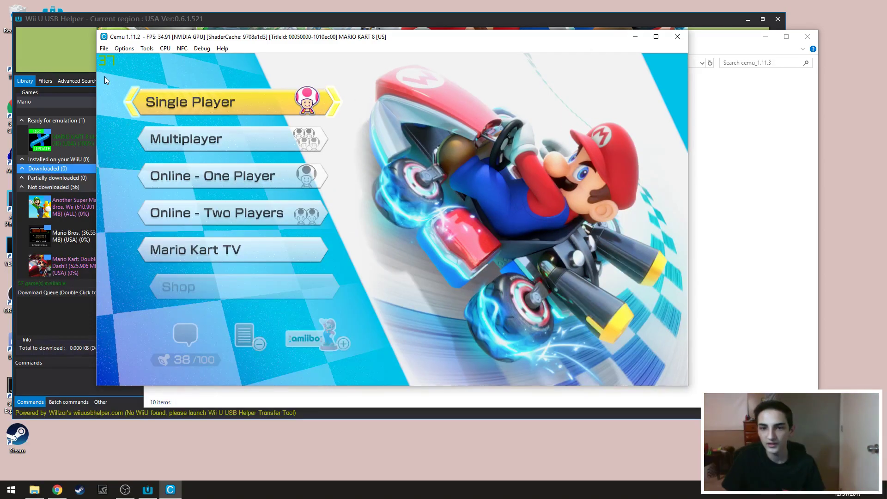
Switch the game to fullscreen and go through Single Player to the race mode selection
left_click(104, 48)
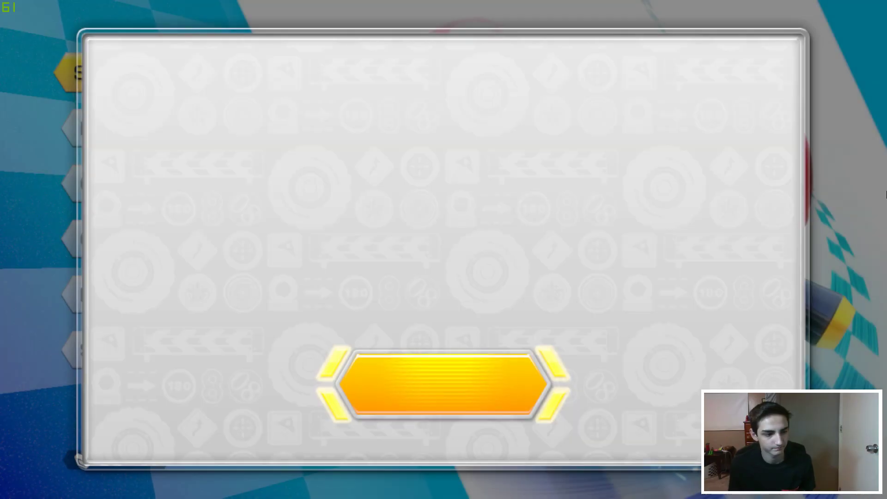
key("Return")
key("Down")
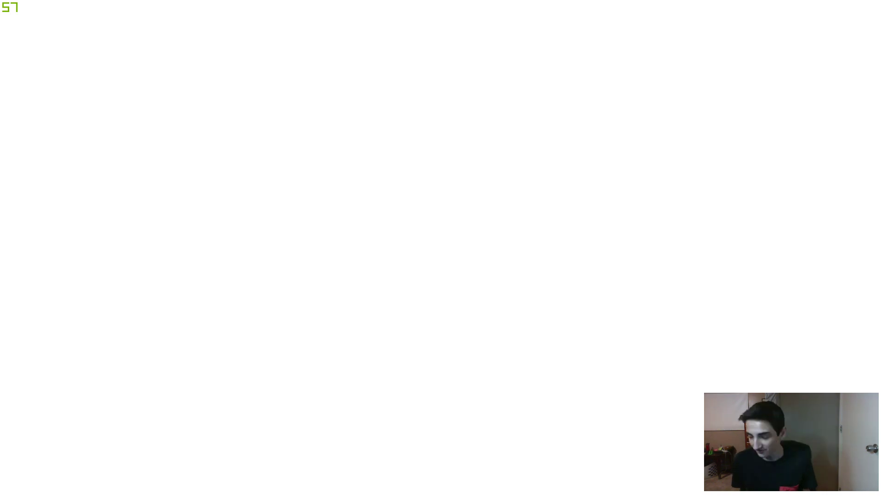
key("Down")
key("Up")
key("Down")
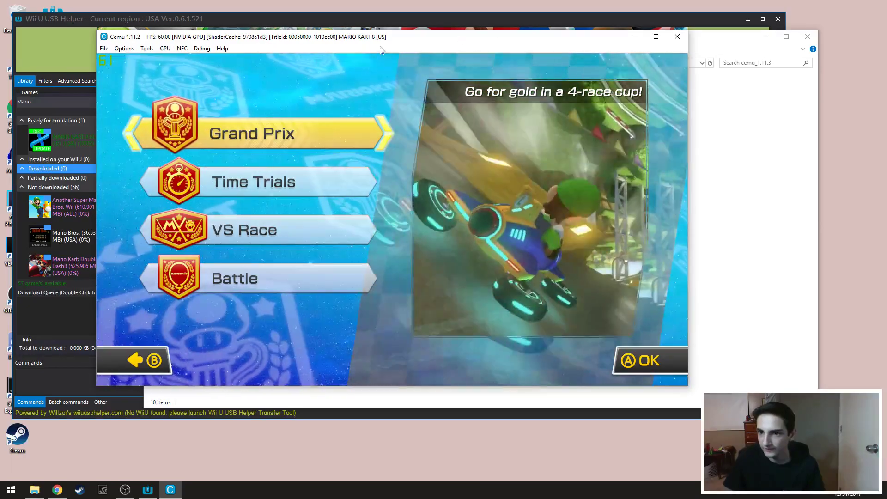
Reposition the Cemu window and minimize the other open windows behind it
left_click_drag(372, 38, 395, 50)
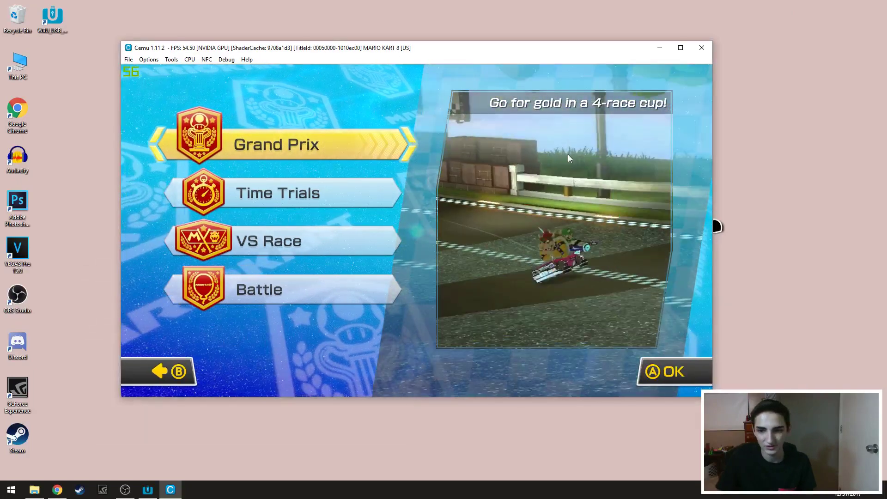
left_click(119, 489)
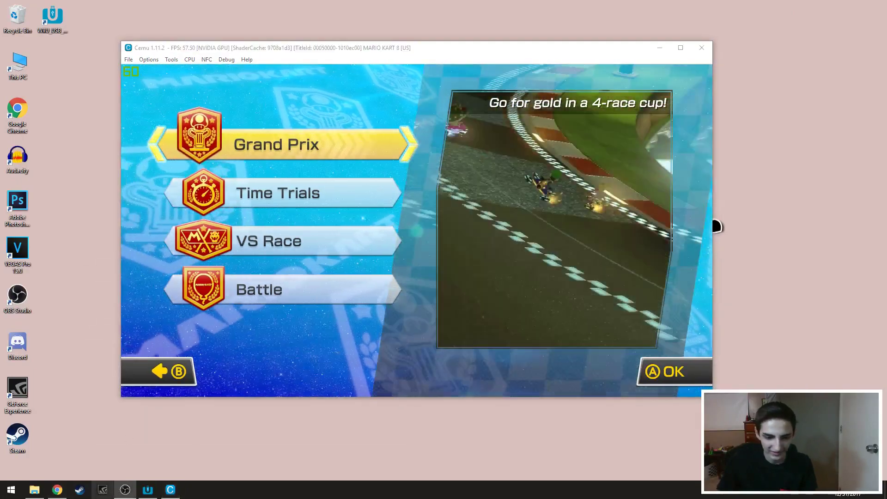